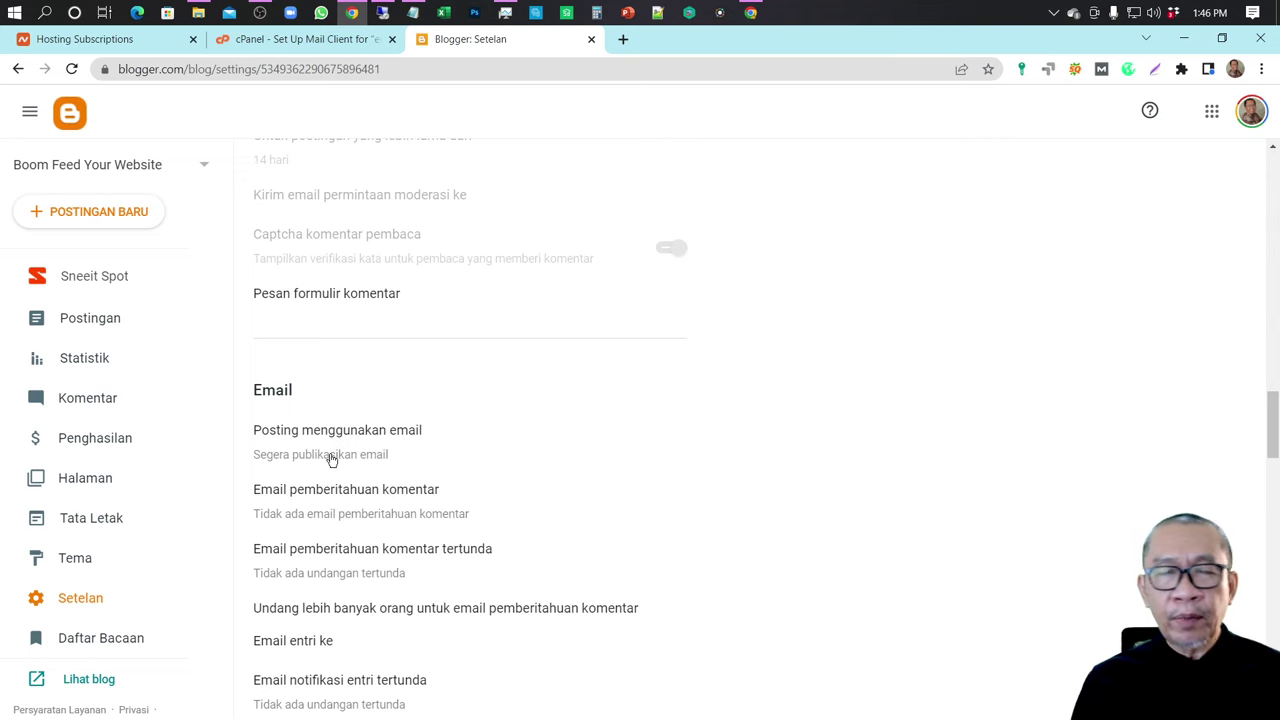
- Set Blogger's post-by-email to publish immediately, enter a new secret word, and save
{"action": "left_click", "coordinate": [330, 456]}
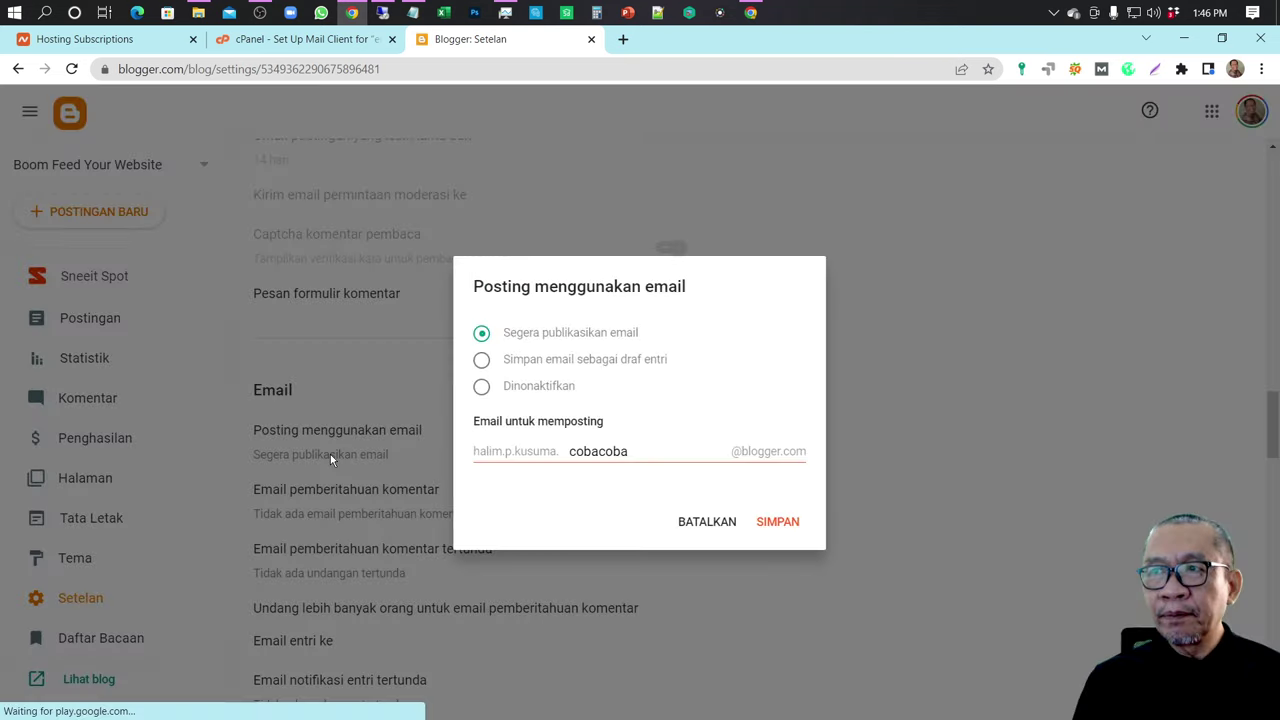
{"action": "left_click", "coordinate": [482, 388]}
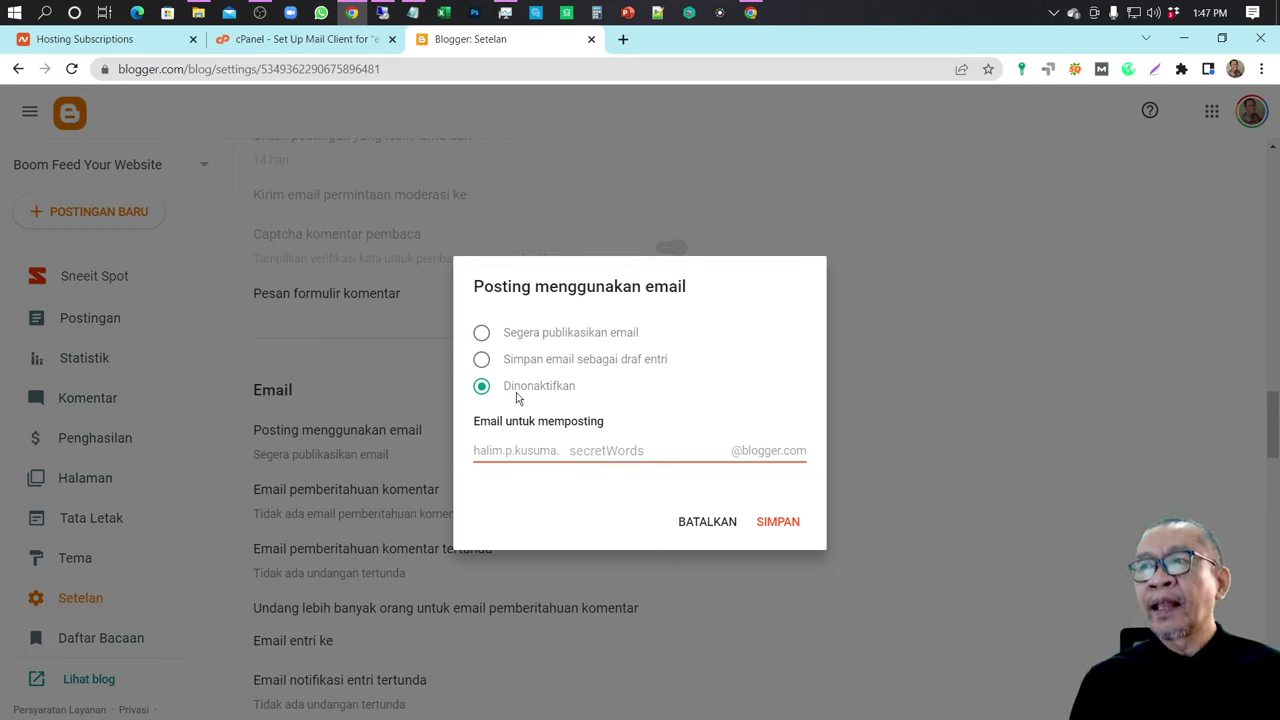
{"action": "left_click", "coordinate": [482, 336]}
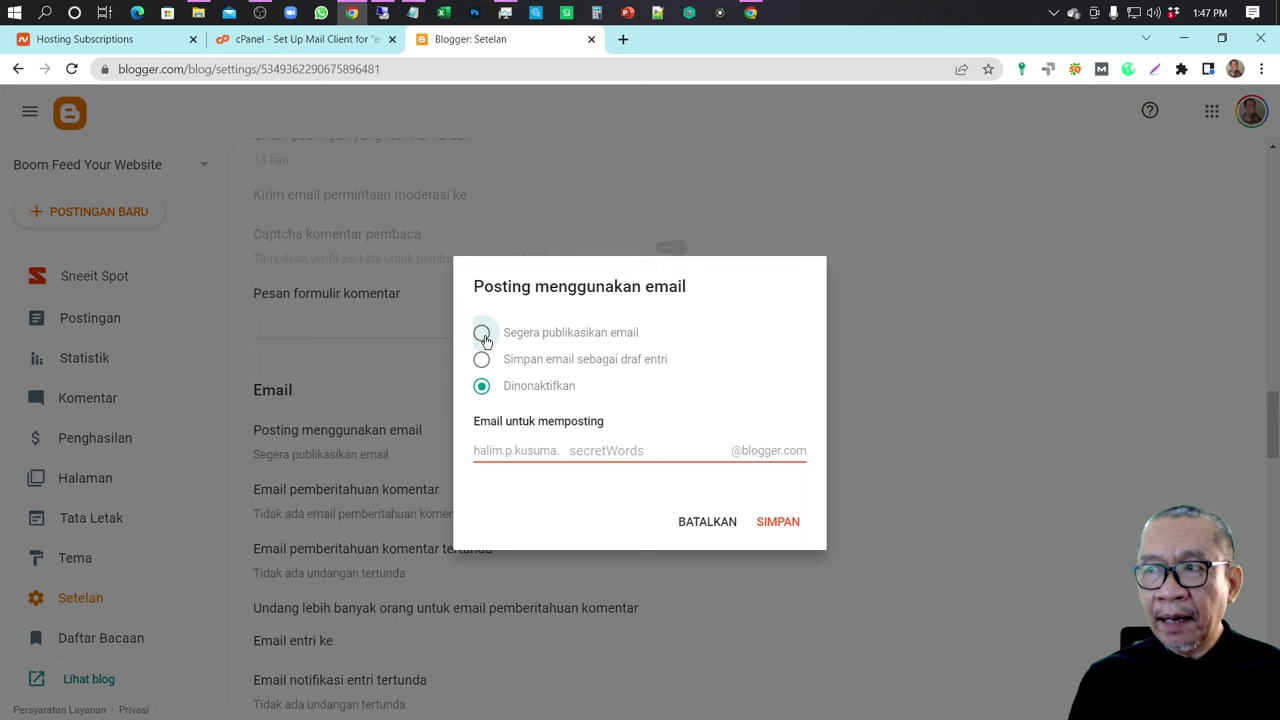
{"action": "left_click_drag", "start_coordinate": [640, 455], "coordinate": [565, 455]}
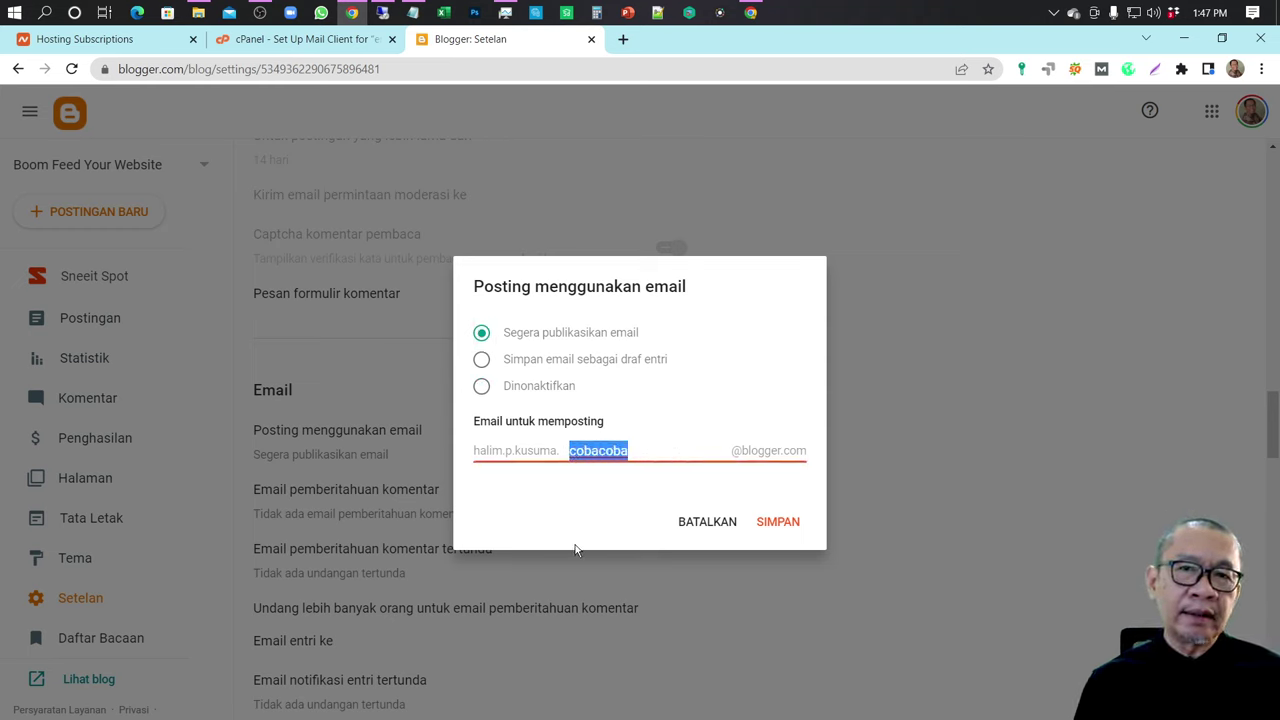
{"action": "type", "text": "co"}
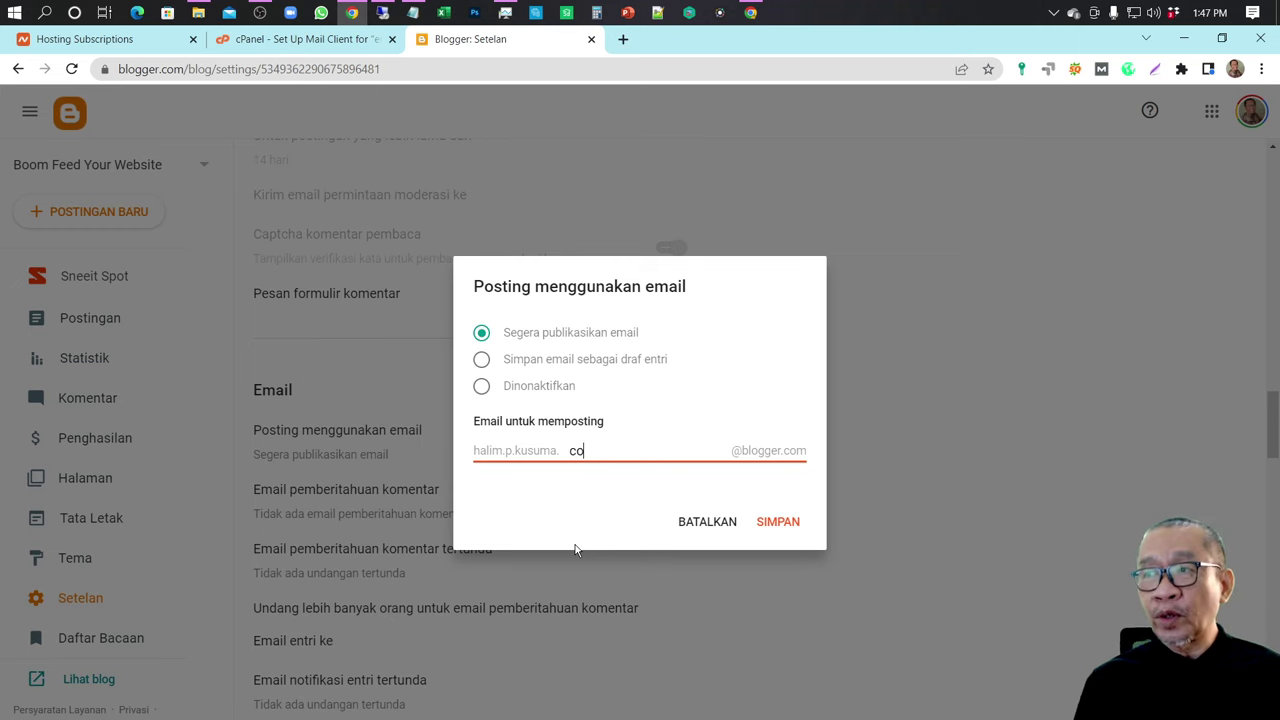
{"action": "type", "text": "bacoba"}
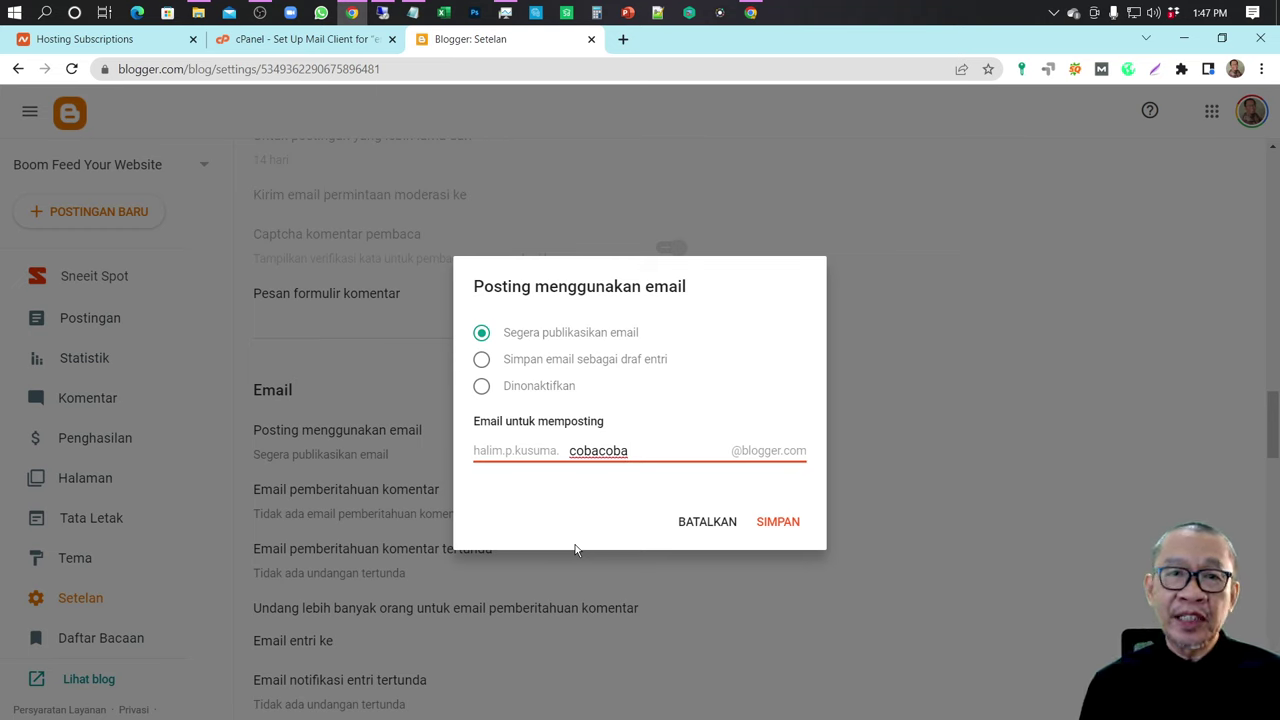
{"action": "left_click", "coordinate": [780, 522]}
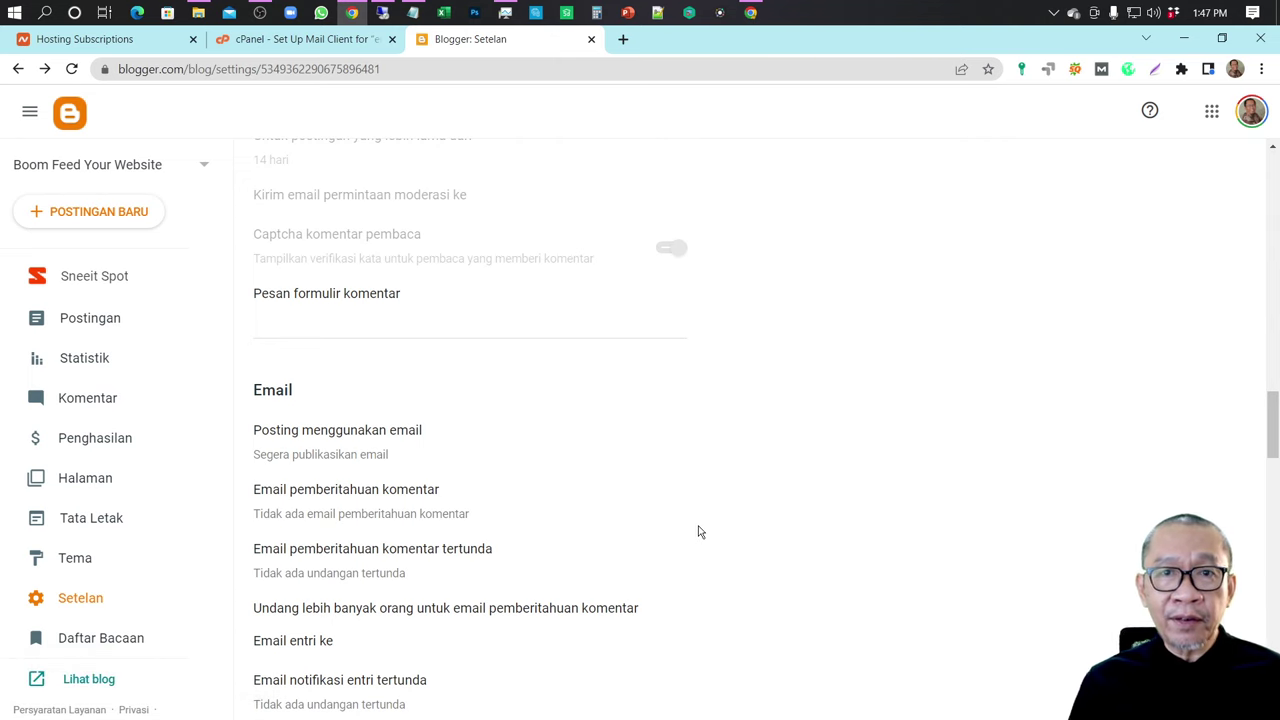
- On the server, sort the web house ware articles by Algorithm, then open Publish > Configure Sites
{"action": "left_click", "coordinate": [386, 14]}
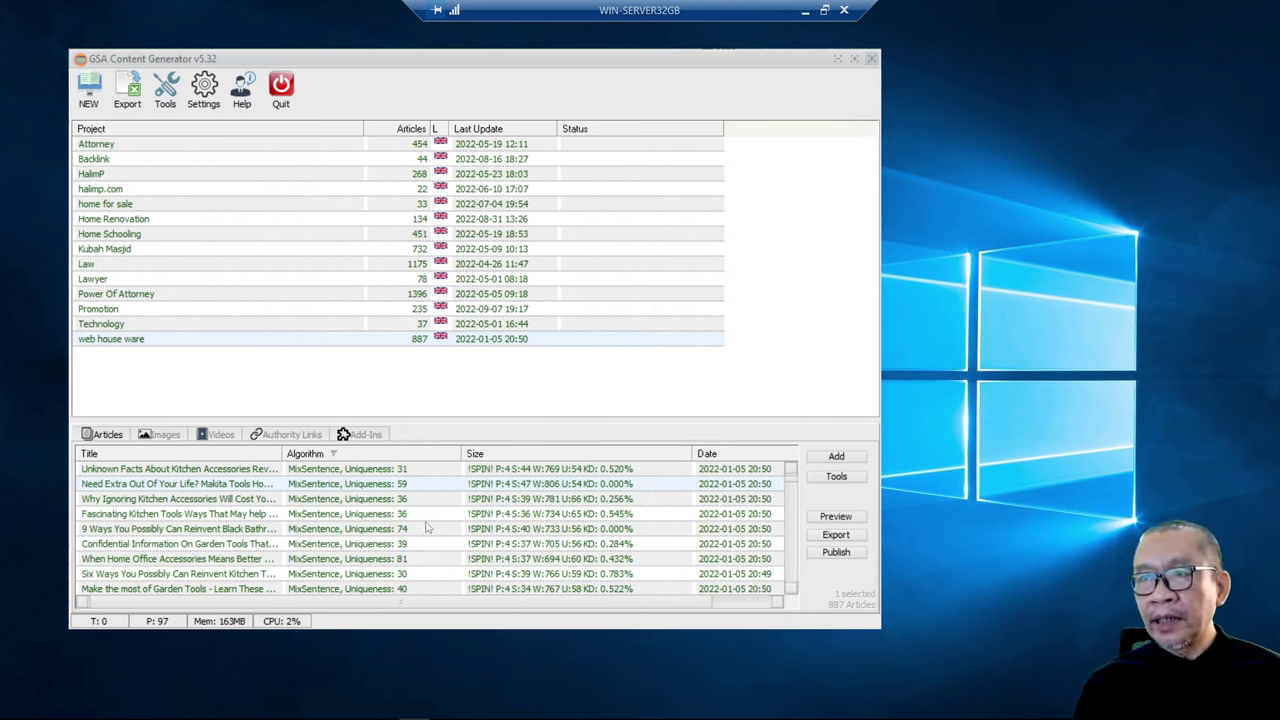
{"action": "left_click", "coordinate": [392, 455]}
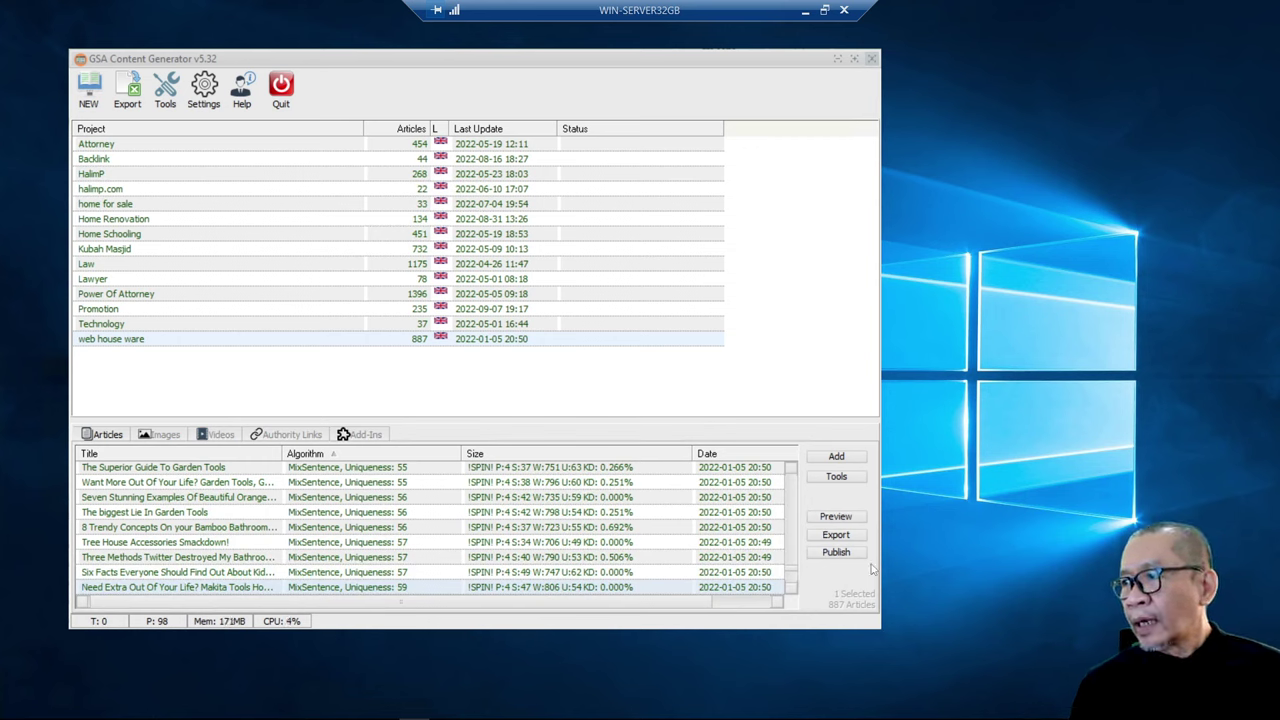
{"action": "left_click", "coordinate": [855, 554]}
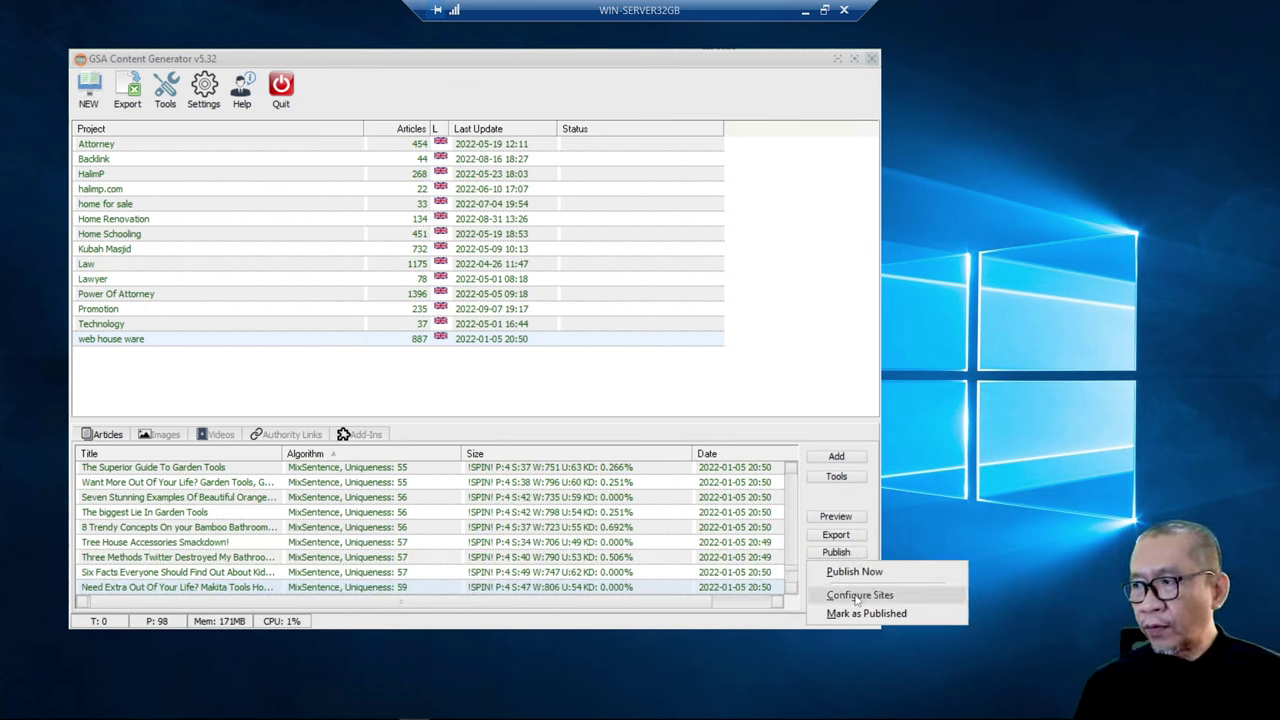
{"action": "left_click", "coordinate": [857, 596]}
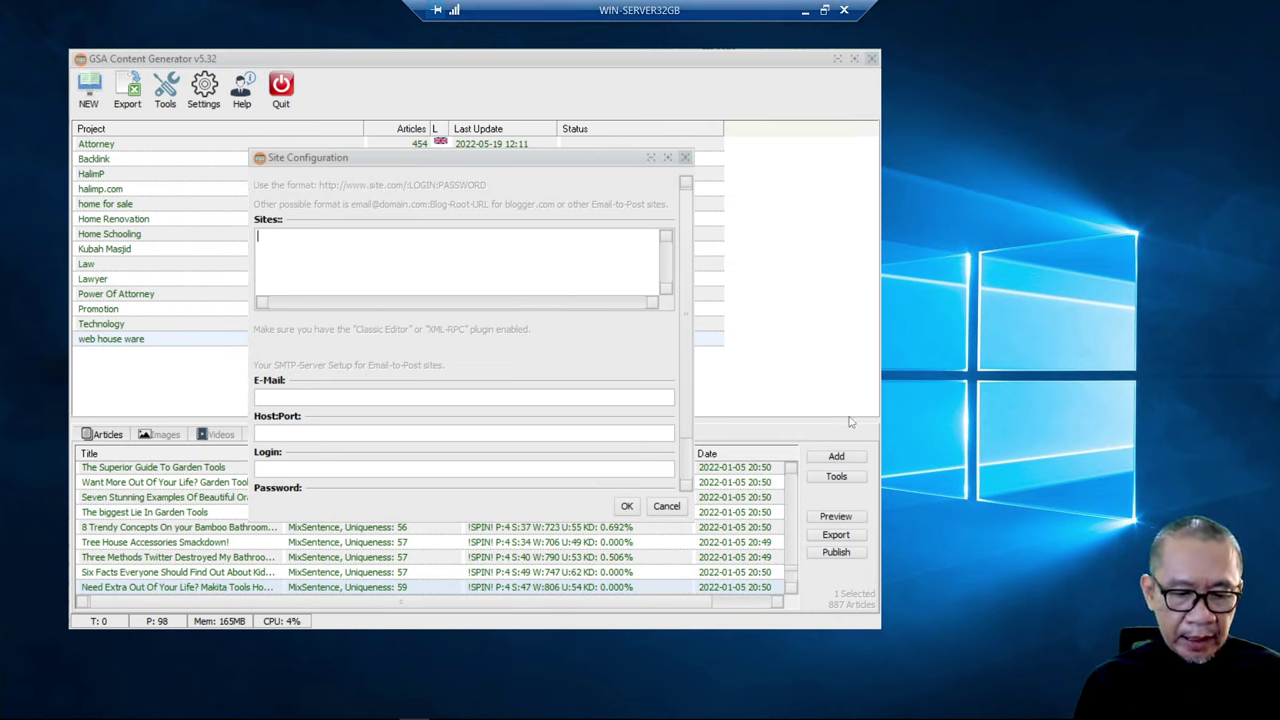
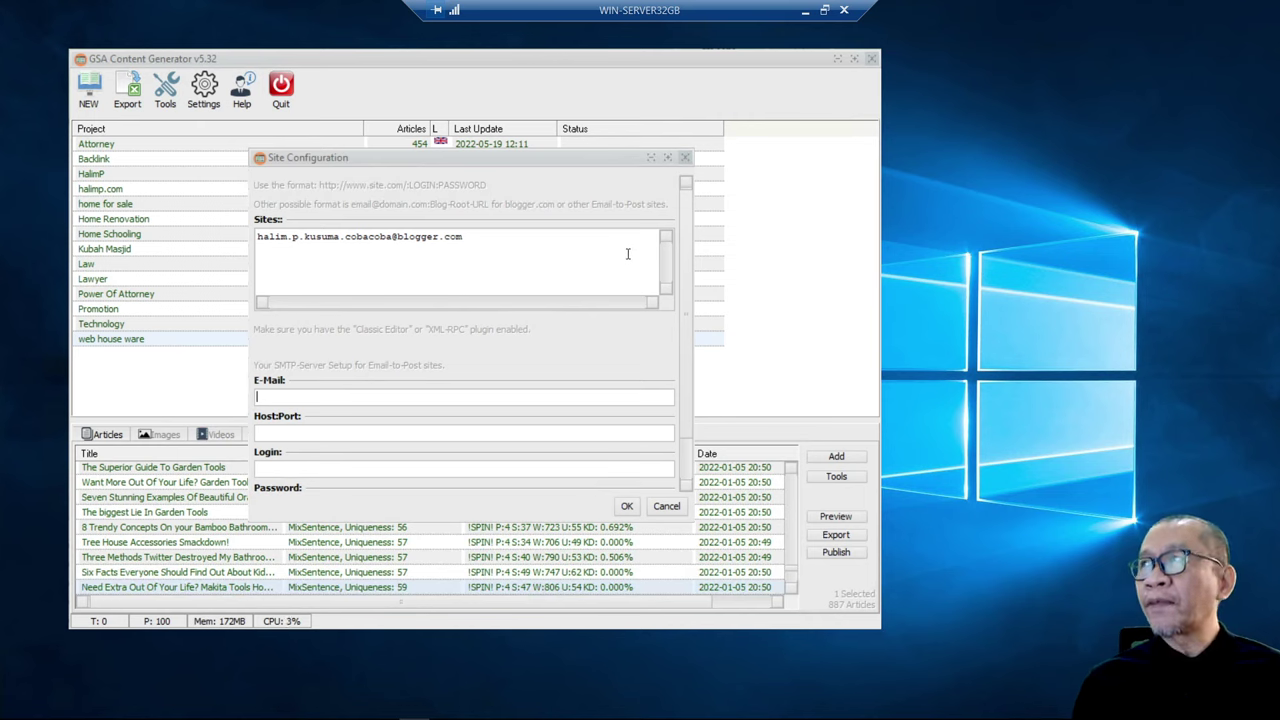
- Copy the mail account from cPanel into E-Mail and set Host:Port to premium149.web-hosting.com:465
{"action": "left_click", "coordinate": [805, 11]}
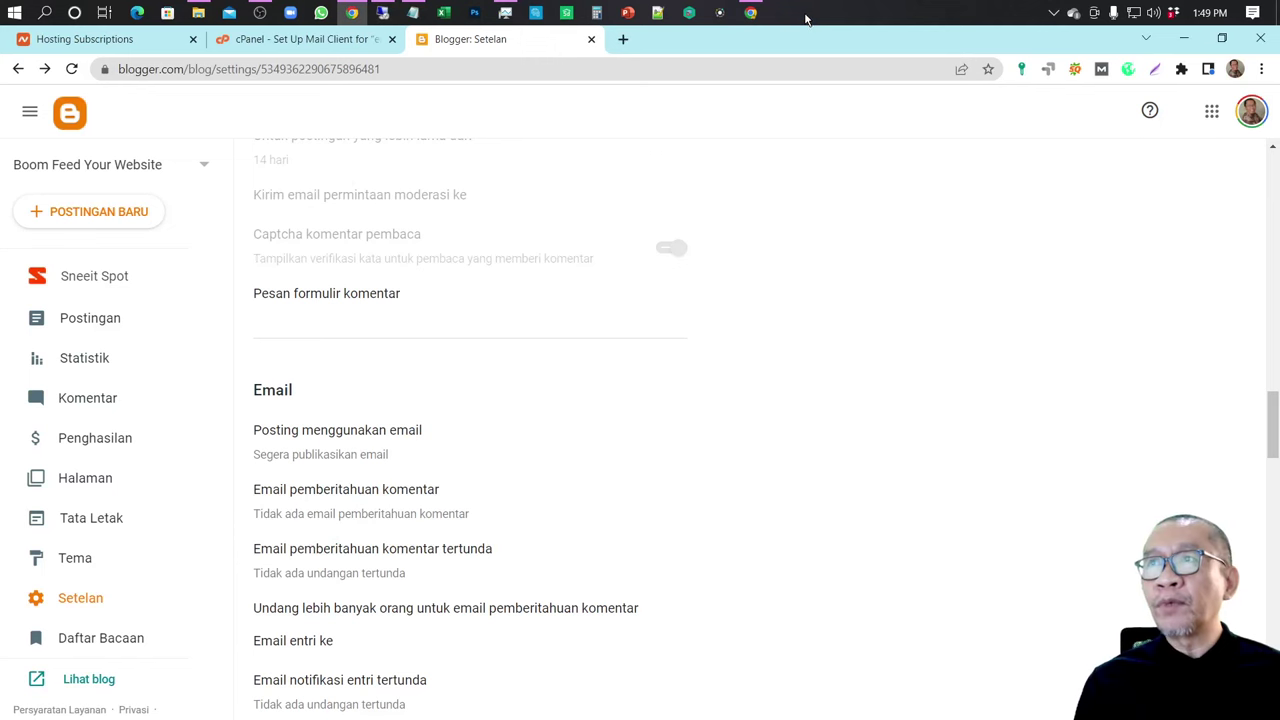
{"action": "left_click", "coordinate": [318, 45]}
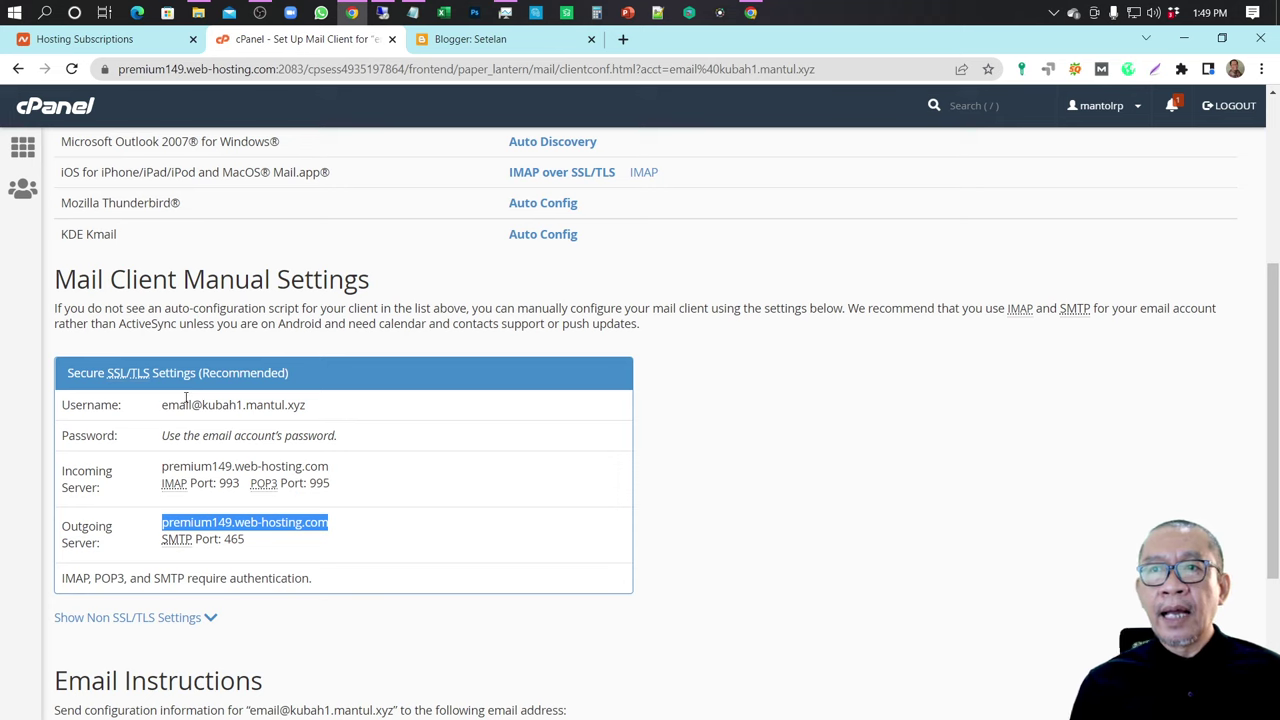
{"action": "left_click_drag", "start_coordinate": [162, 405], "coordinate": [333, 411]}
{"action": "key", "text": "ctrl+c"}
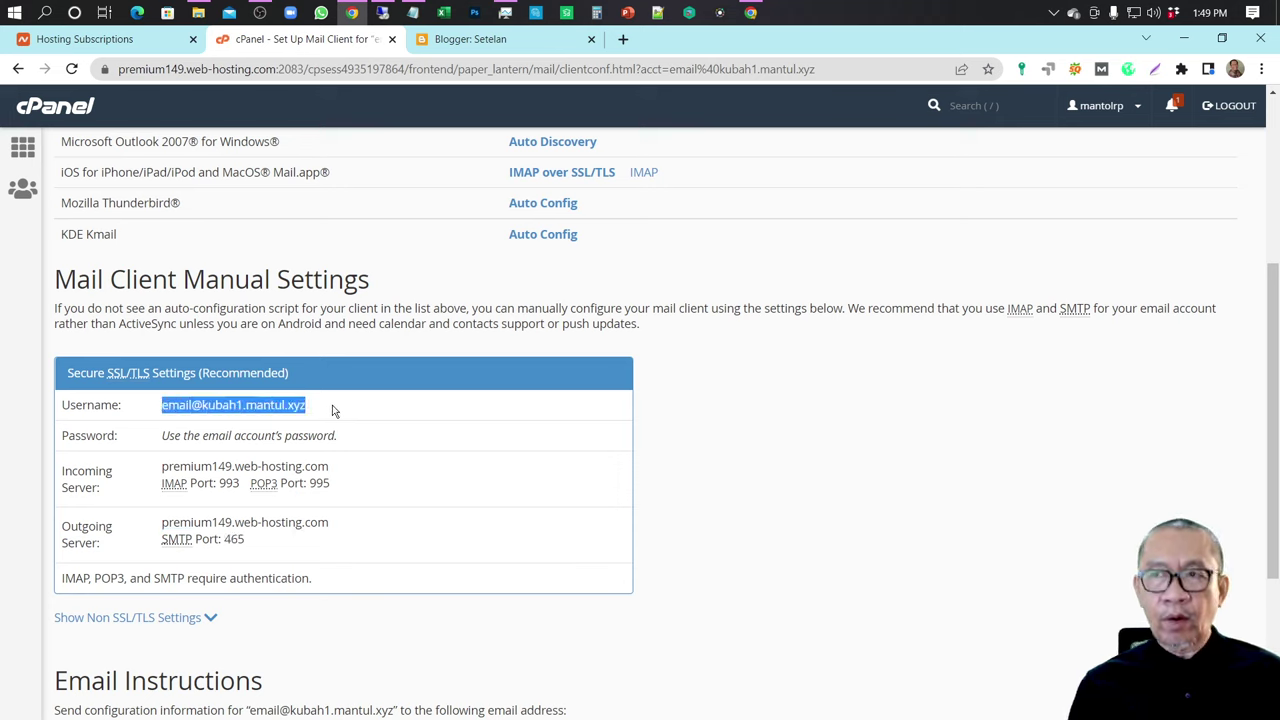
{"action": "key", "text": "alt+Tab"}
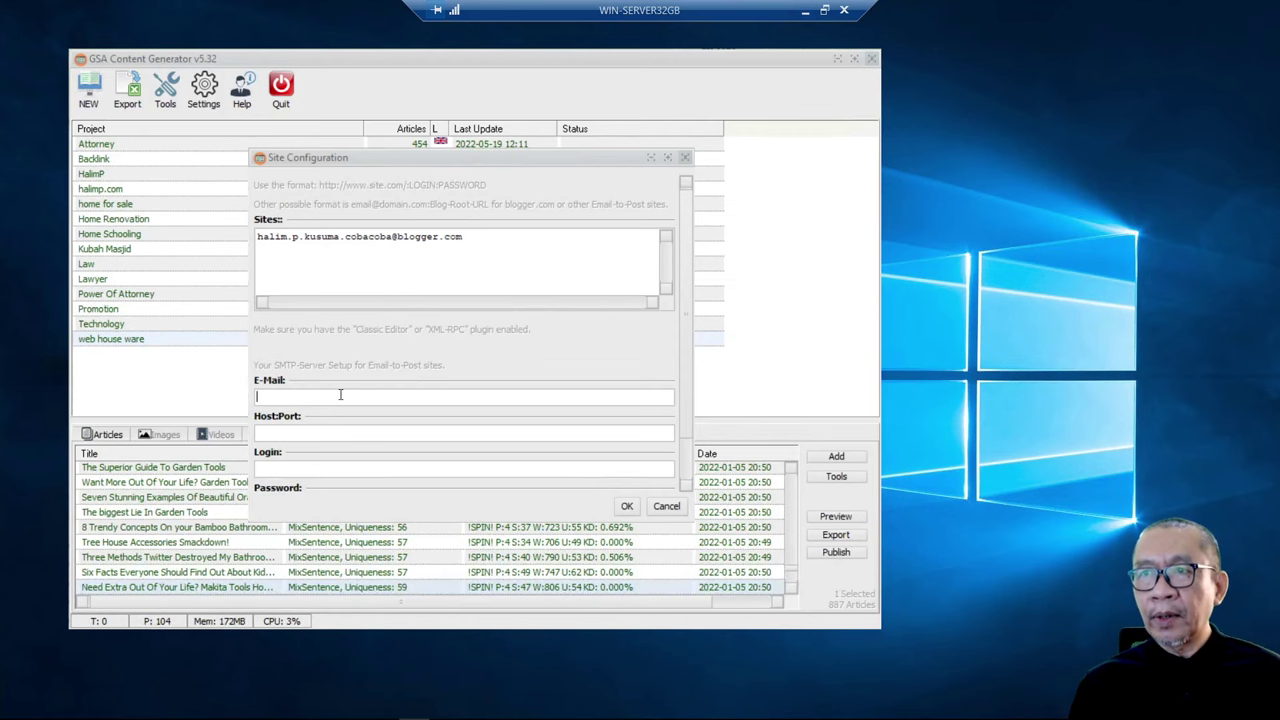
{"action": "key", "text": "ctrl+v"}
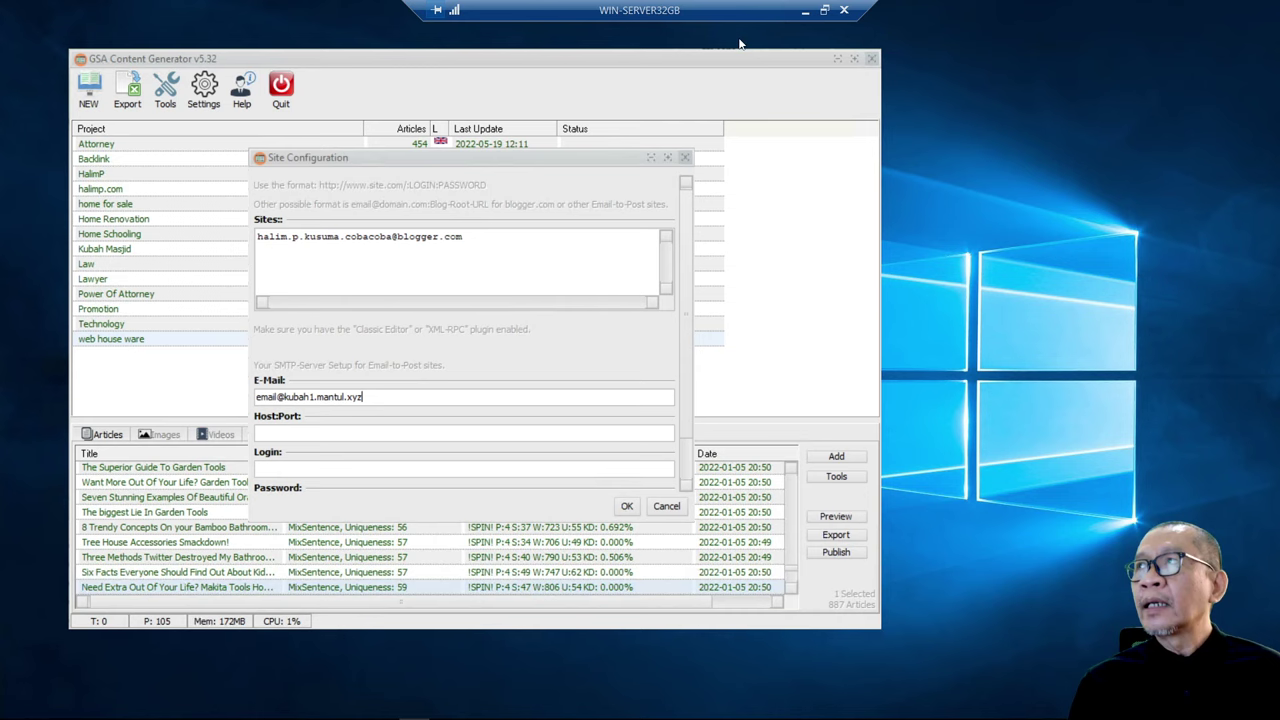
{"action": "left_click", "coordinate": [805, 10]}
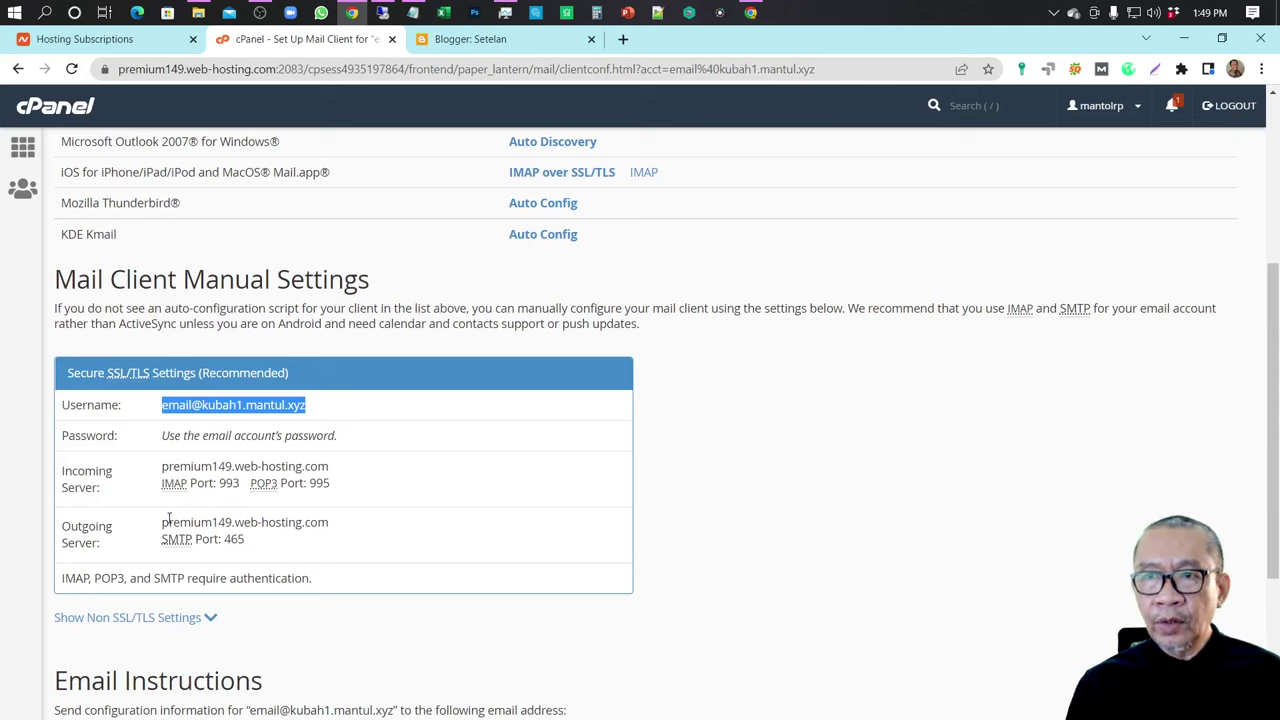
{"action": "left_click_drag", "start_coordinate": [162, 522], "coordinate": [341, 526]}
{"action": "key", "text": "ctrl+c"}
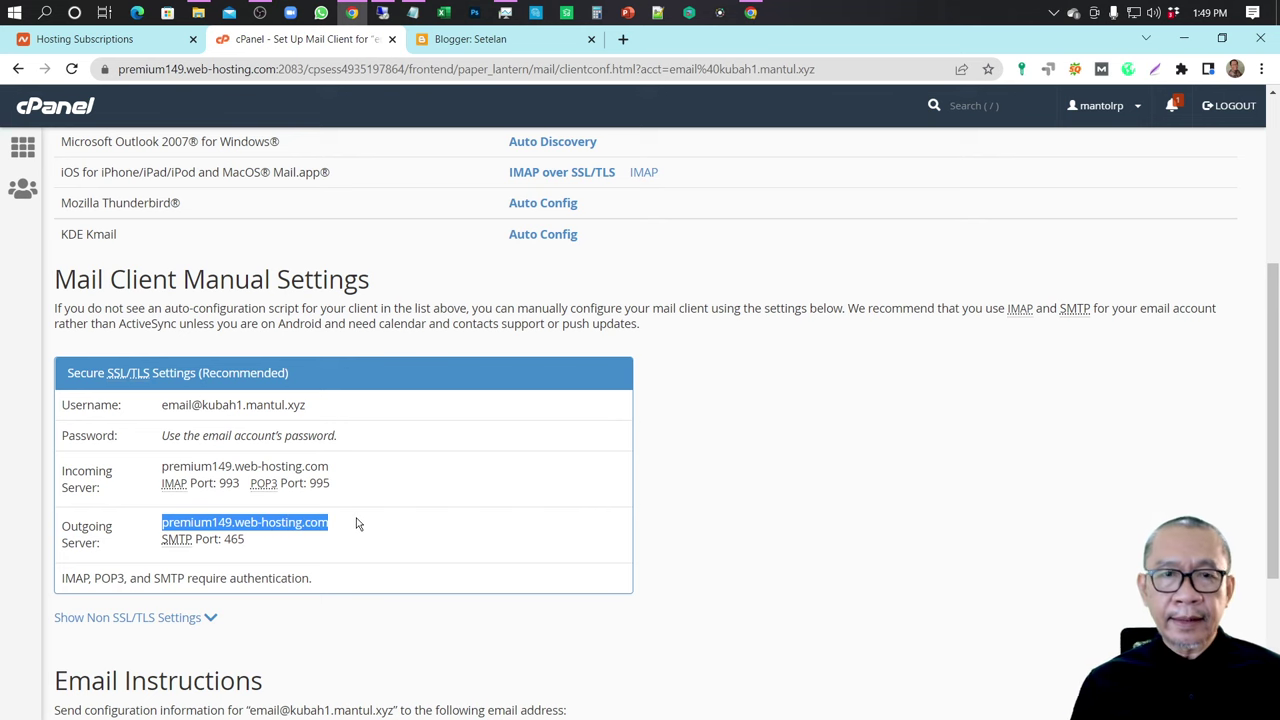
{"action": "key", "text": "alt+Tab"}
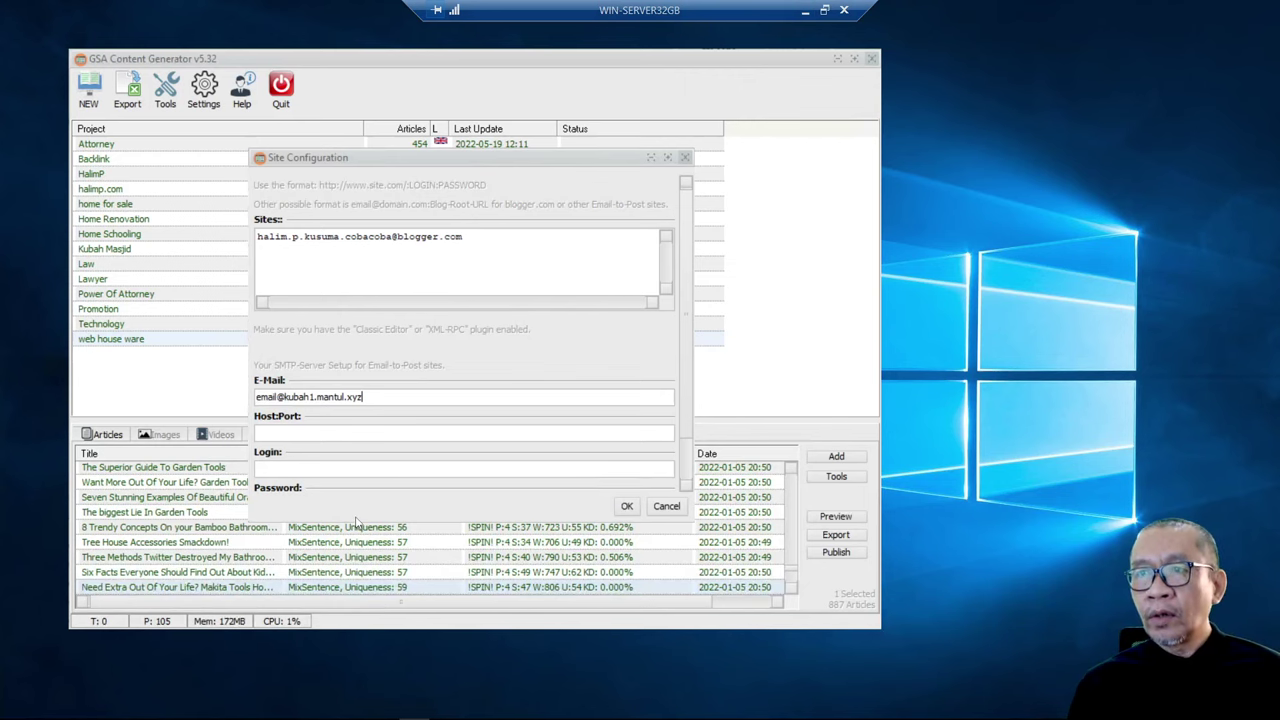
{"action": "key", "text": "ctrl+v"}
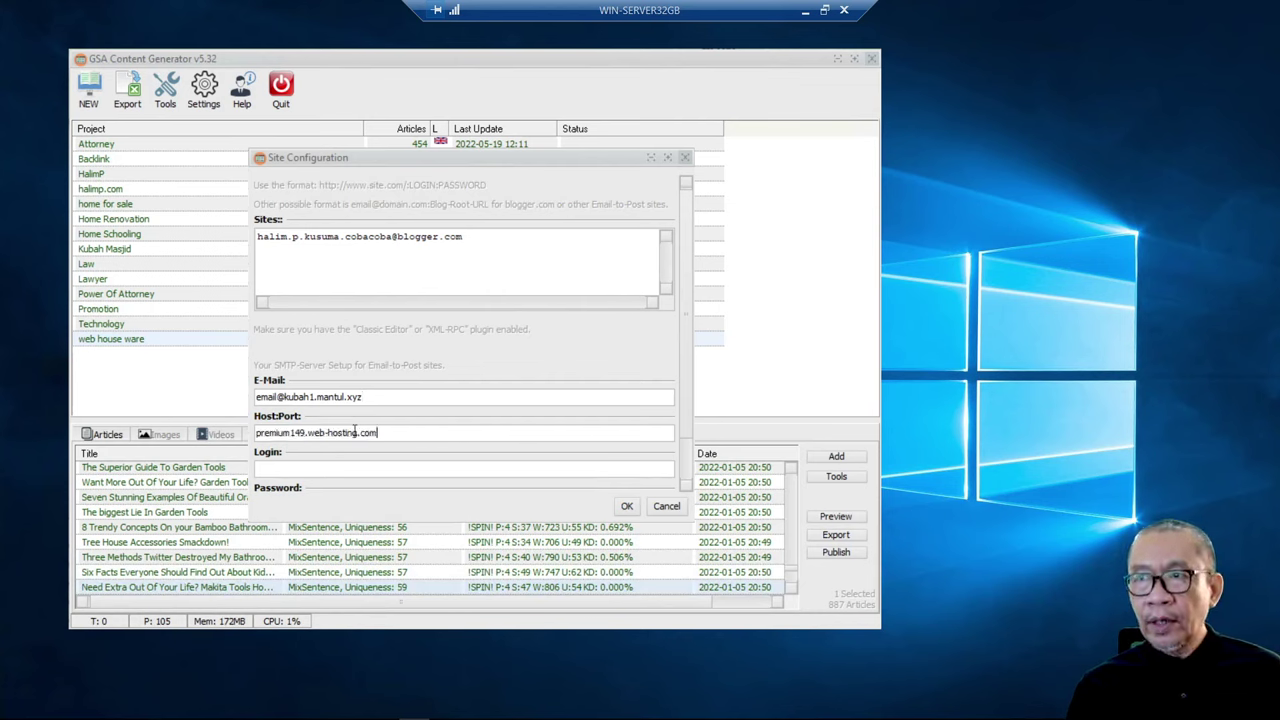
{"action": "type", "text": ":465"}
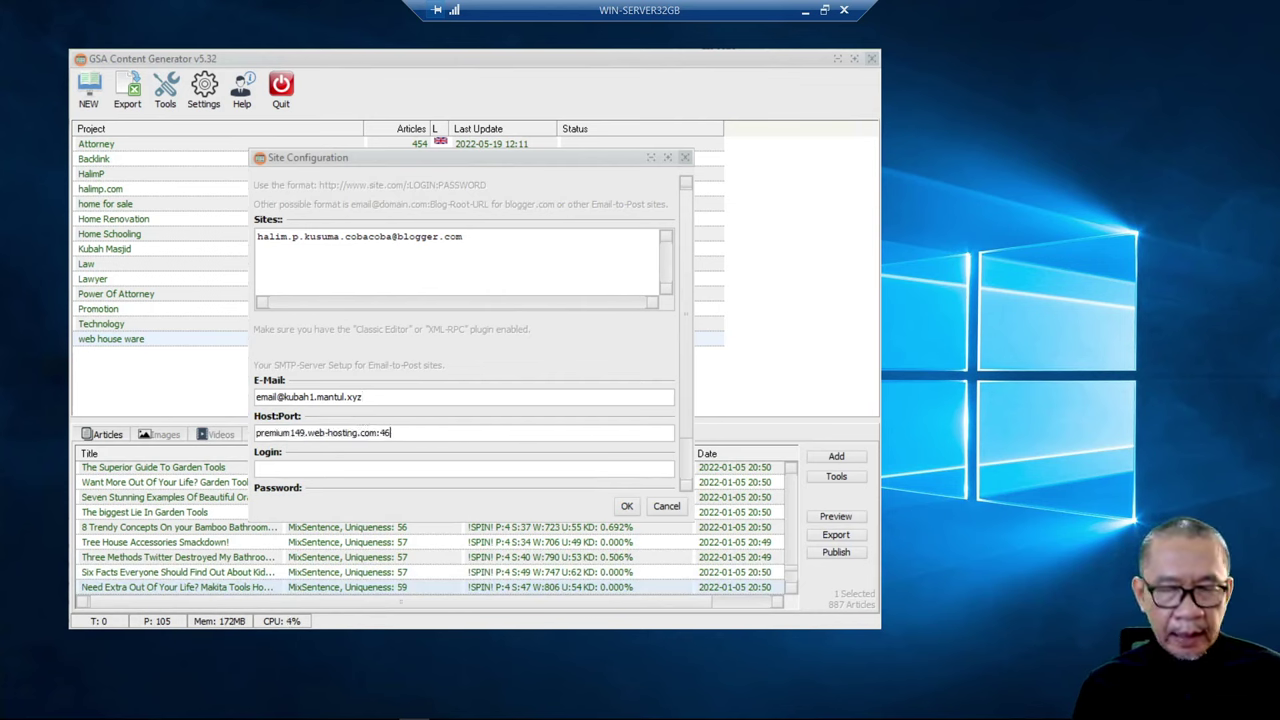
- Fill the SMTP Login with the sender e-mail address
{"action": "left_click", "coordinate": [806, 14]}
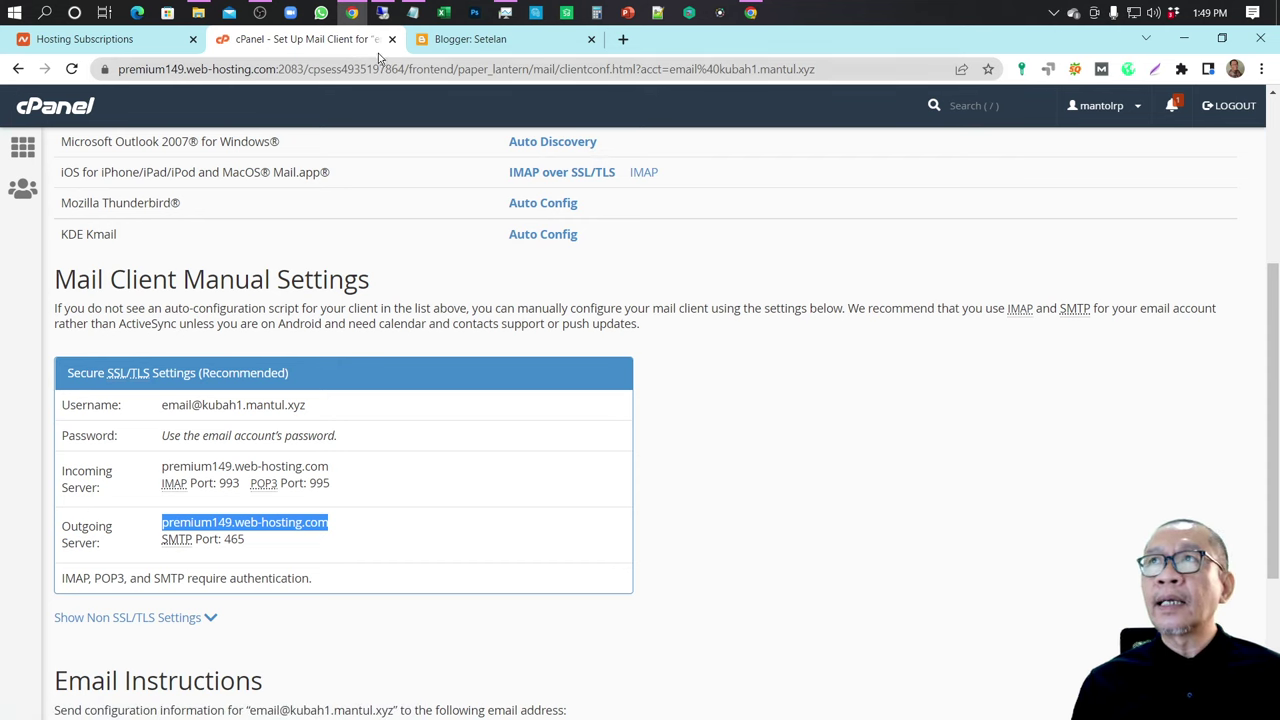
{"action": "left_click", "coordinate": [411, 15]}
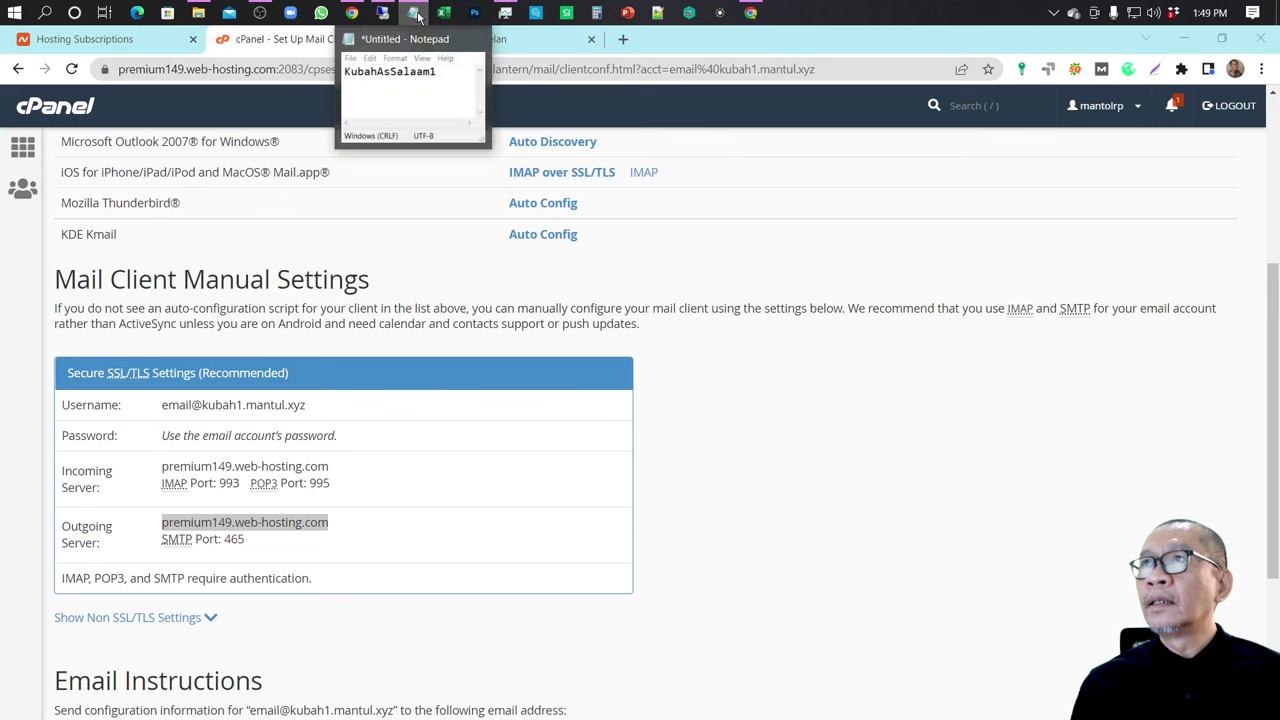
{"action": "left_click", "coordinate": [418, 15]}
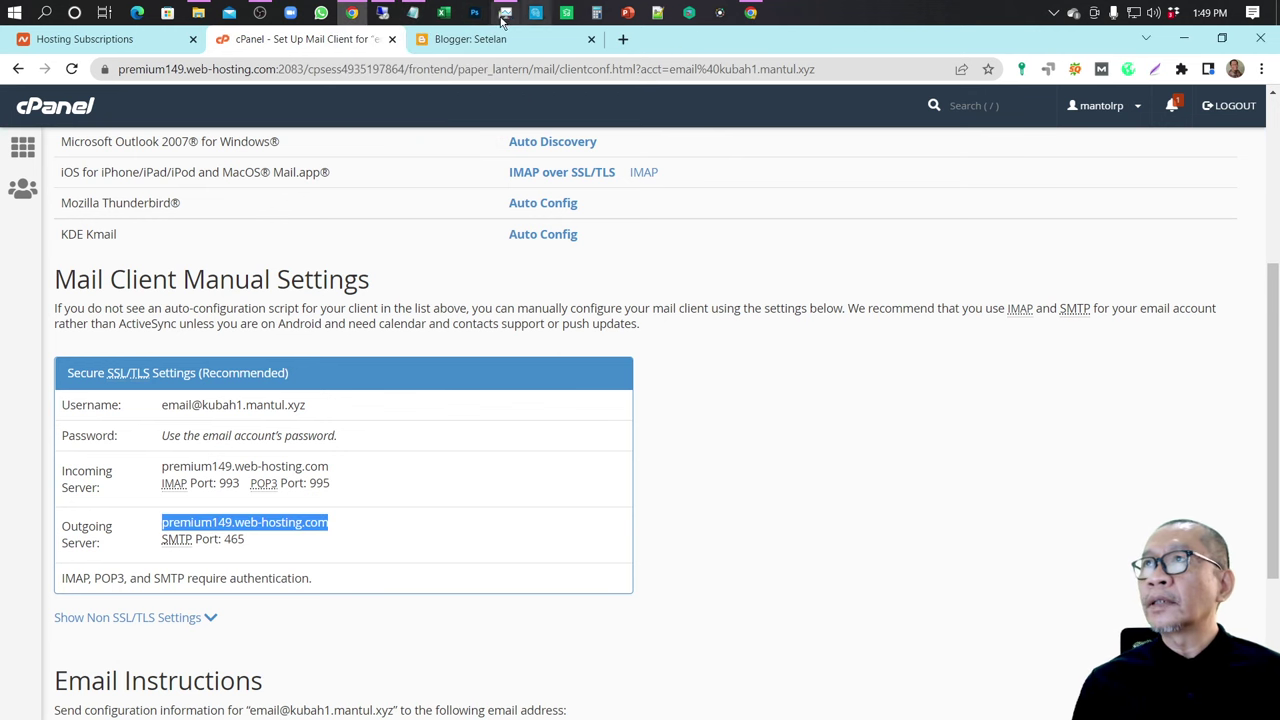
{"action": "left_click", "coordinate": [383, 13]}
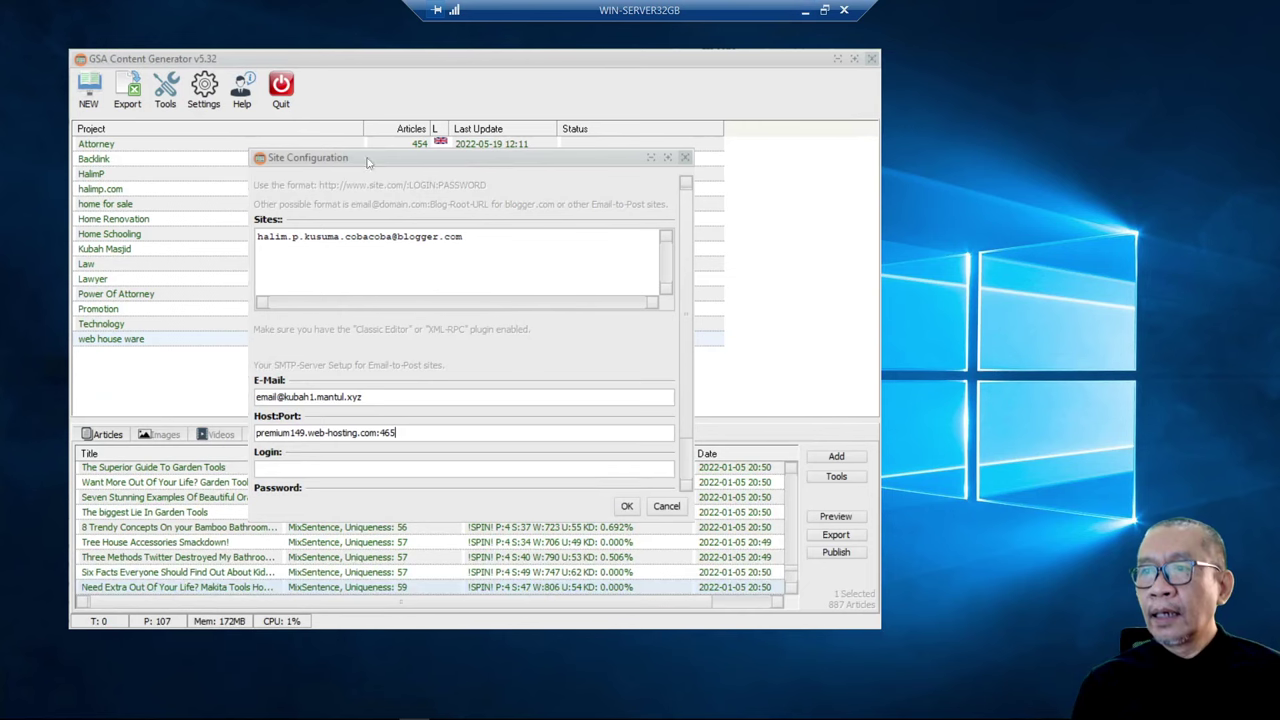
{"action": "left_click_drag", "start_coordinate": [386, 396], "coordinate": [249, 397]}
{"action": "key", "text": "ctrl+c"}
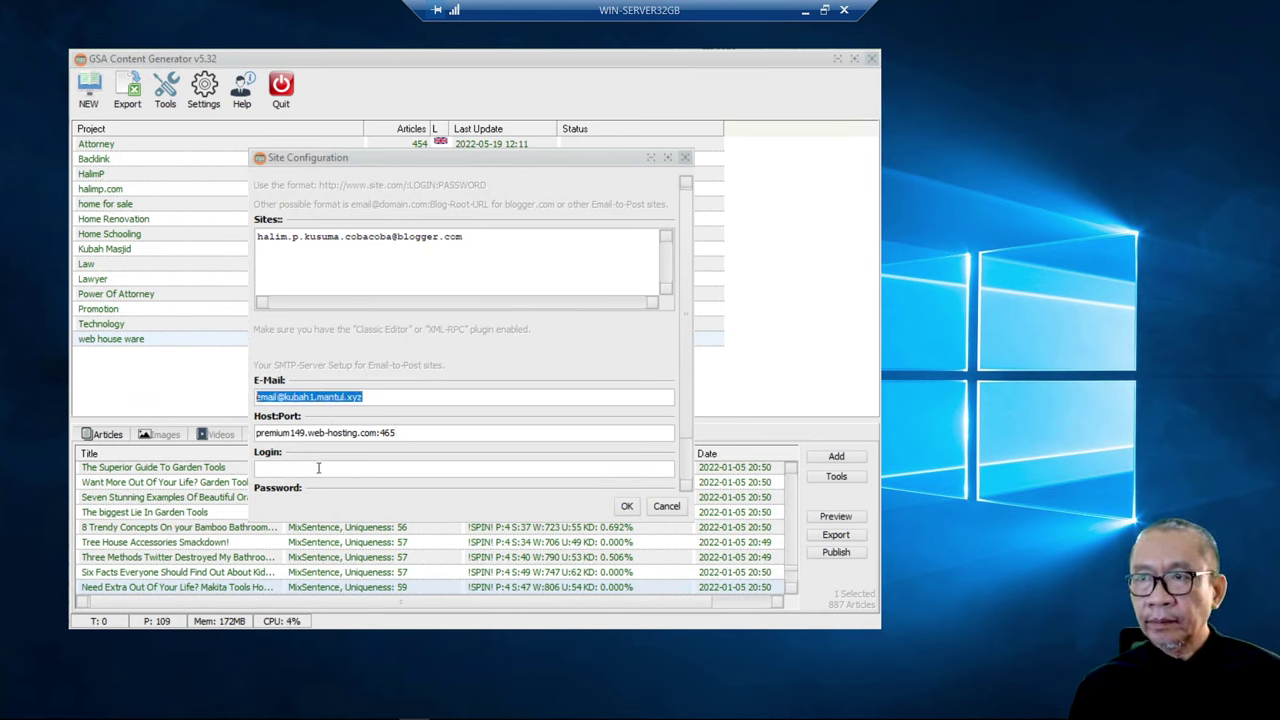
{"action": "left_click", "coordinate": [318, 467]}
{"action": "key", "text": "ctrl+v"}
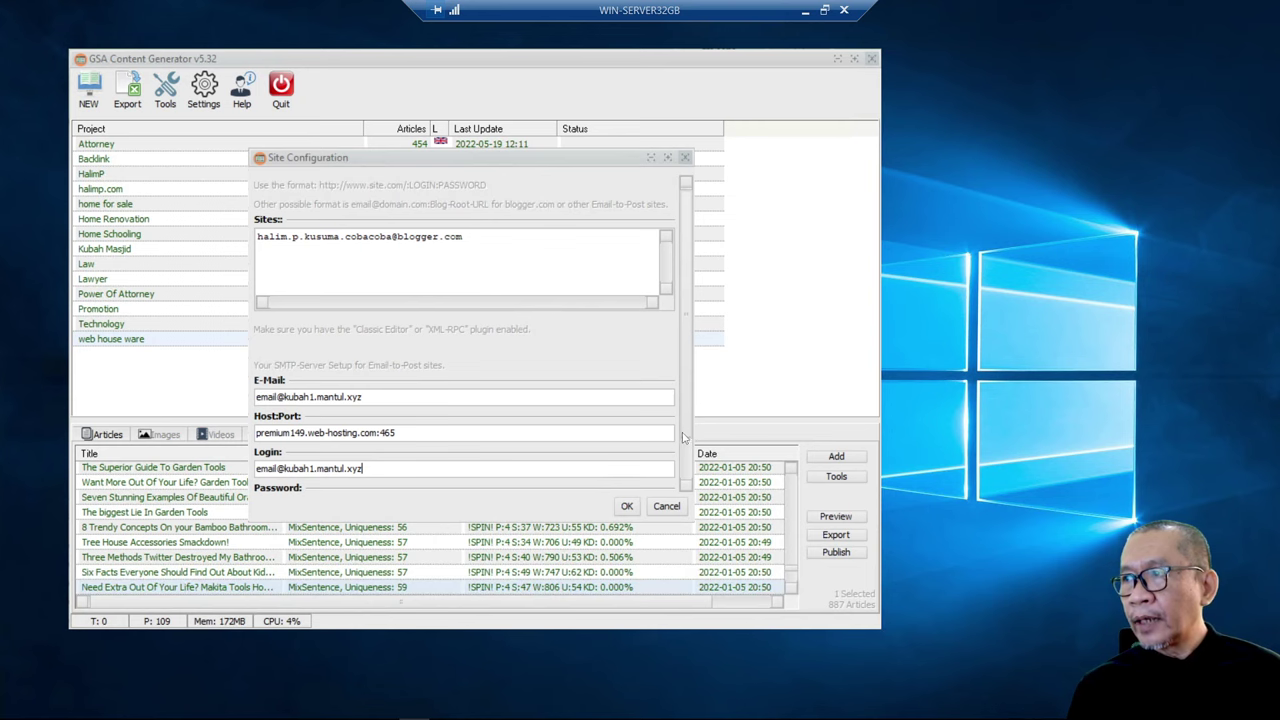
{"action": "scroll", "coordinate": [686, 465], "scroll_direction": "down", "scroll_amount": 1}
{"action": "scroll", "coordinate": [686, 465], "scroll_direction": "down", "scroll_amount": 2}
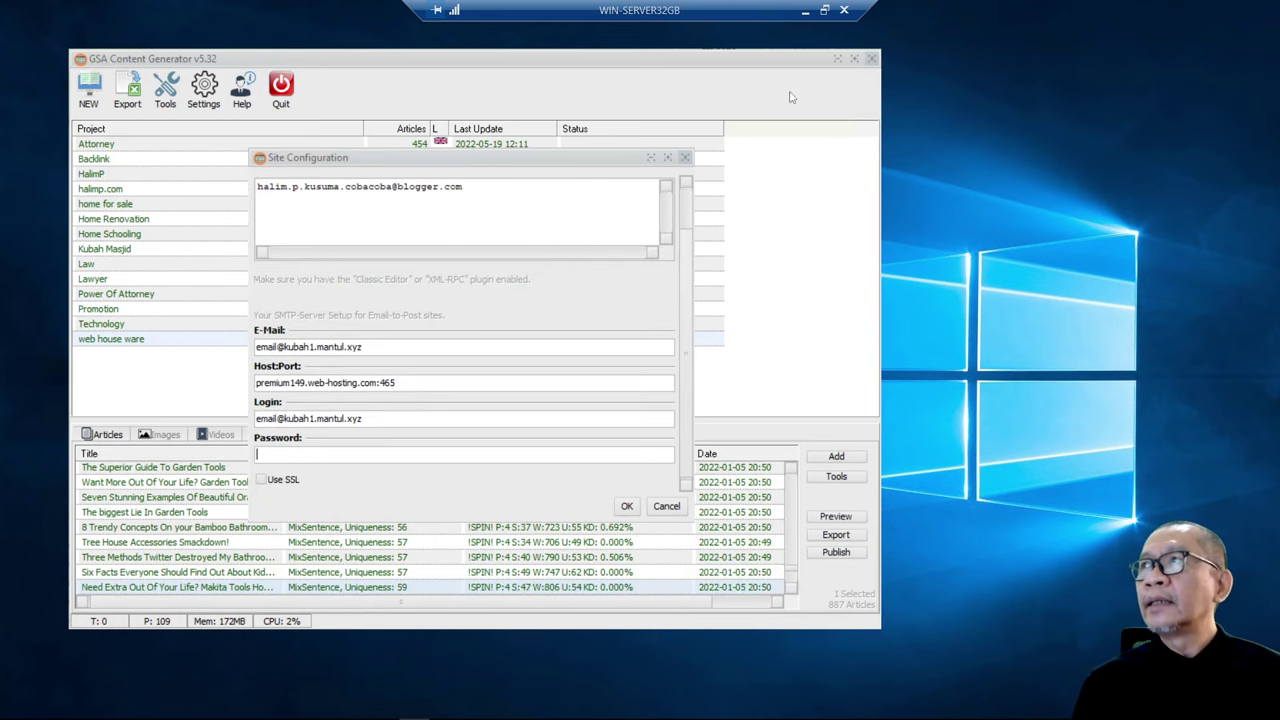
- Paste the mail account password and enable Use SSL
{"action": "left_click", "coordinate": [805, 10]}
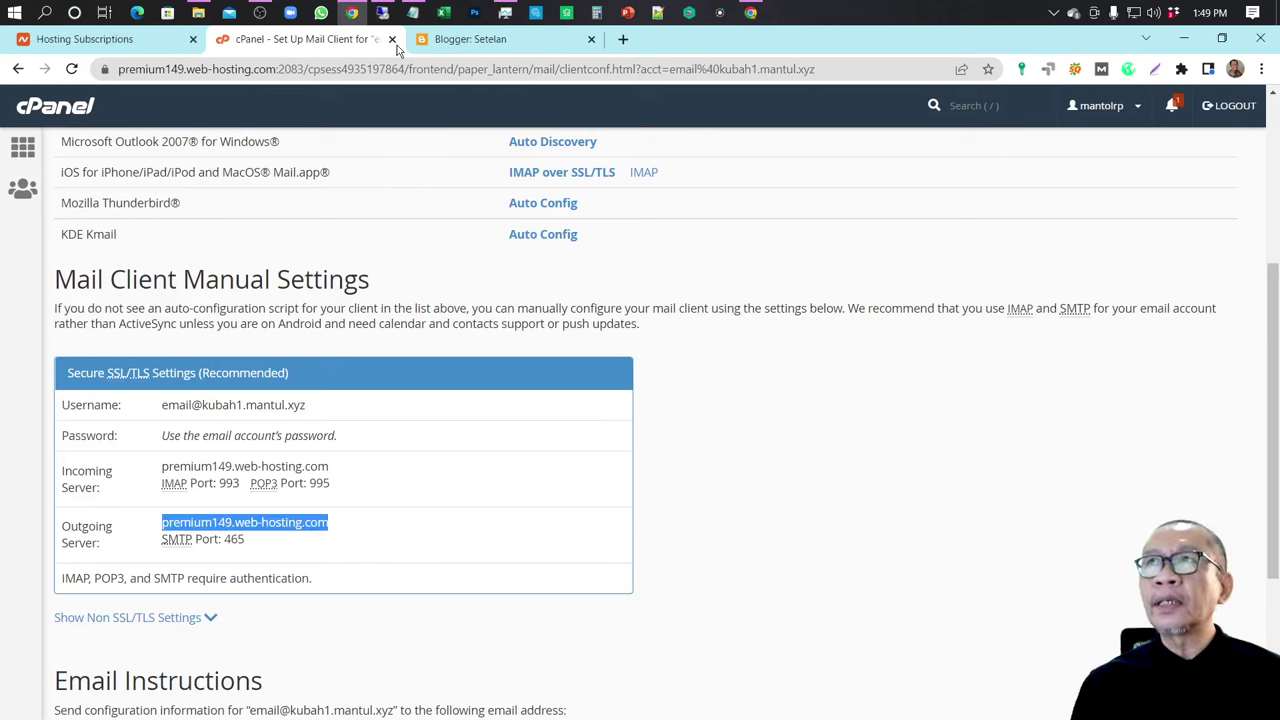
{"action": "left_click", "coordinate": [413, 12]}
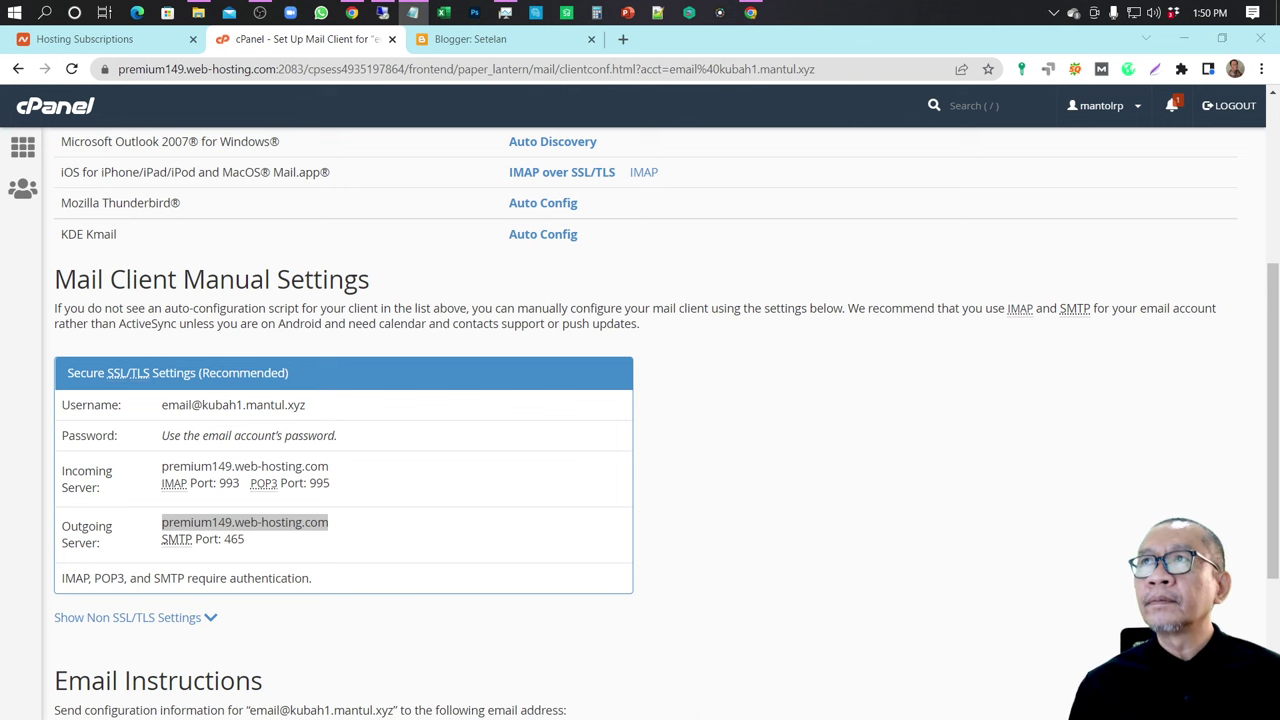
{"action": "key", "text": "alt+Tab"}
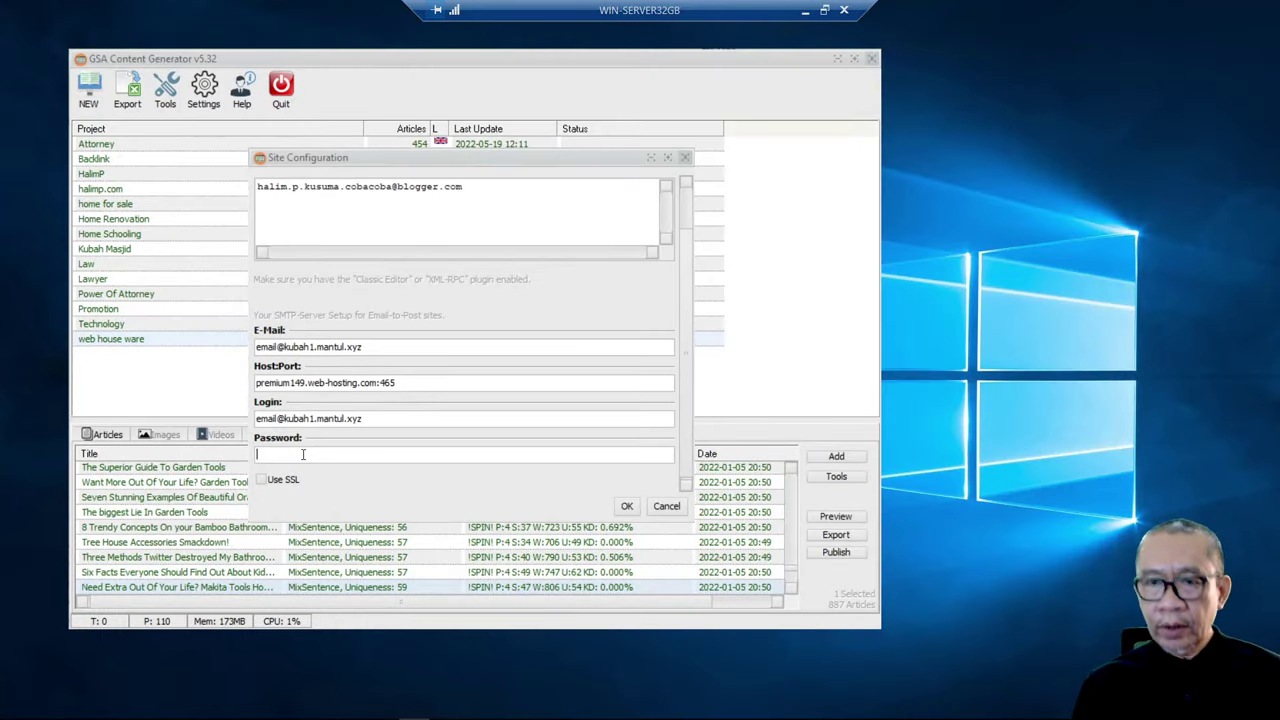
{"action": "key", "text": "ctrl+v"}
{"action": "left_click", "coordinate": [262, 480]}
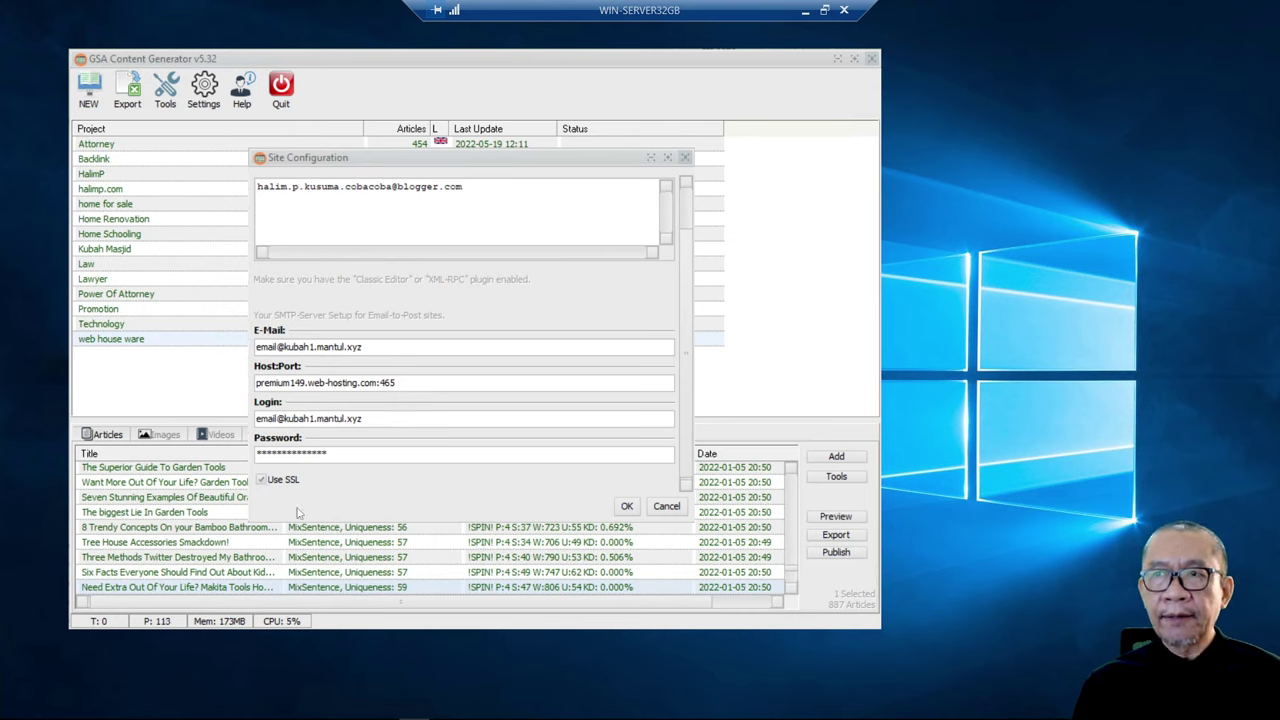
- Save the site configuration, select the first two articles, and choose Publish > Publish Now
{"action": "left_click", "coordinate": [627, 507]}
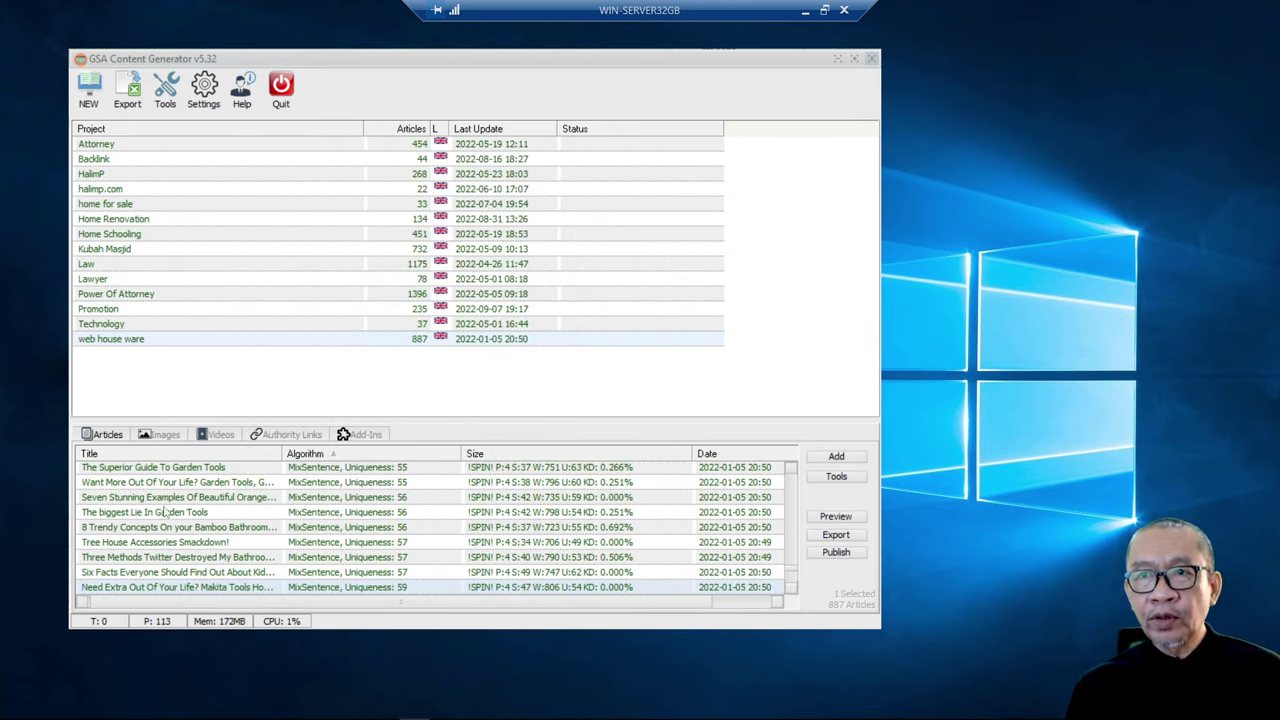
{"action": "left_click", "coordinate": [136, 470]}
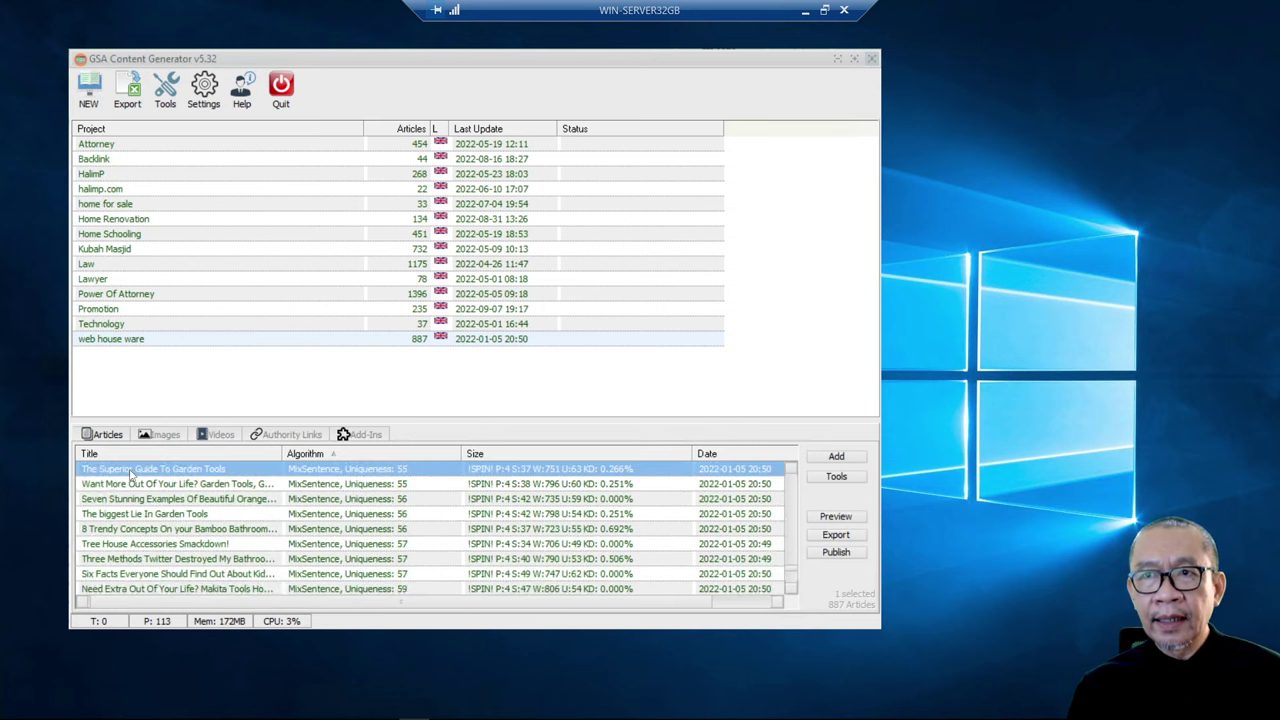
{"action": "left_click", "coordinate": [126, 484], "text": "shift"}
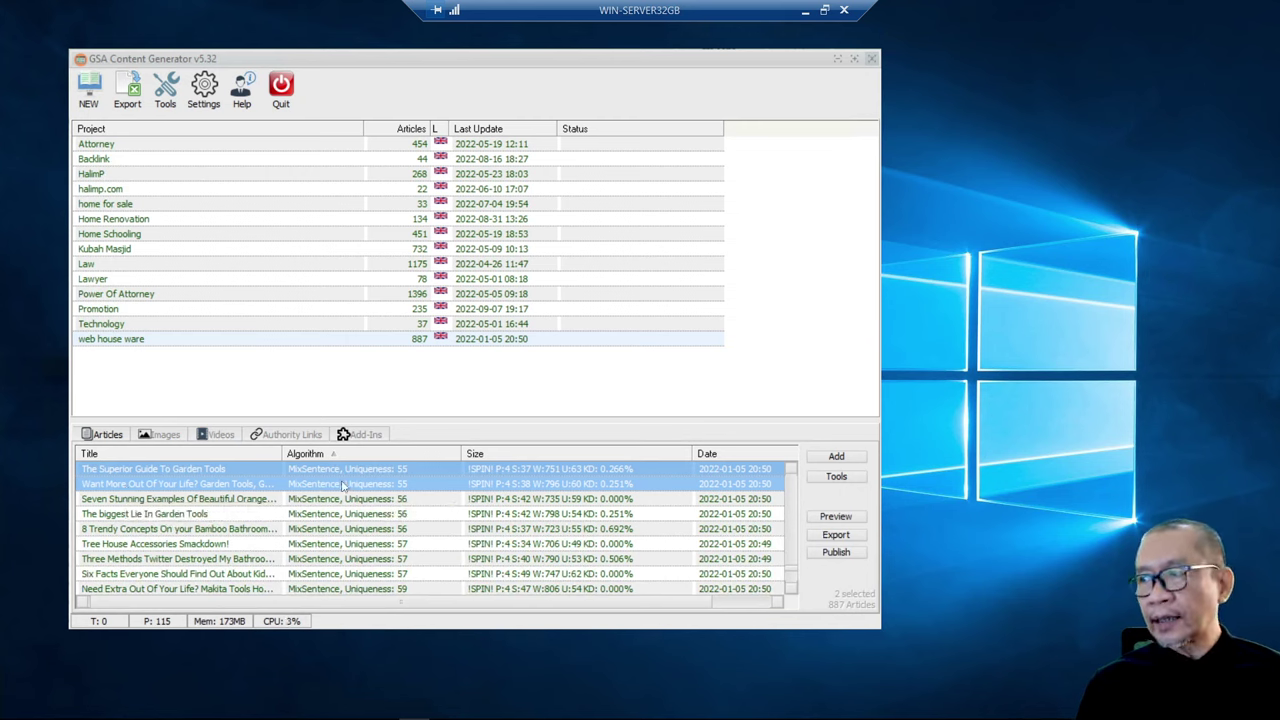
{"action": "left_click", "coordinate": [843, 552]}
{"action": "left_click", "coordinate": [854, 573]}
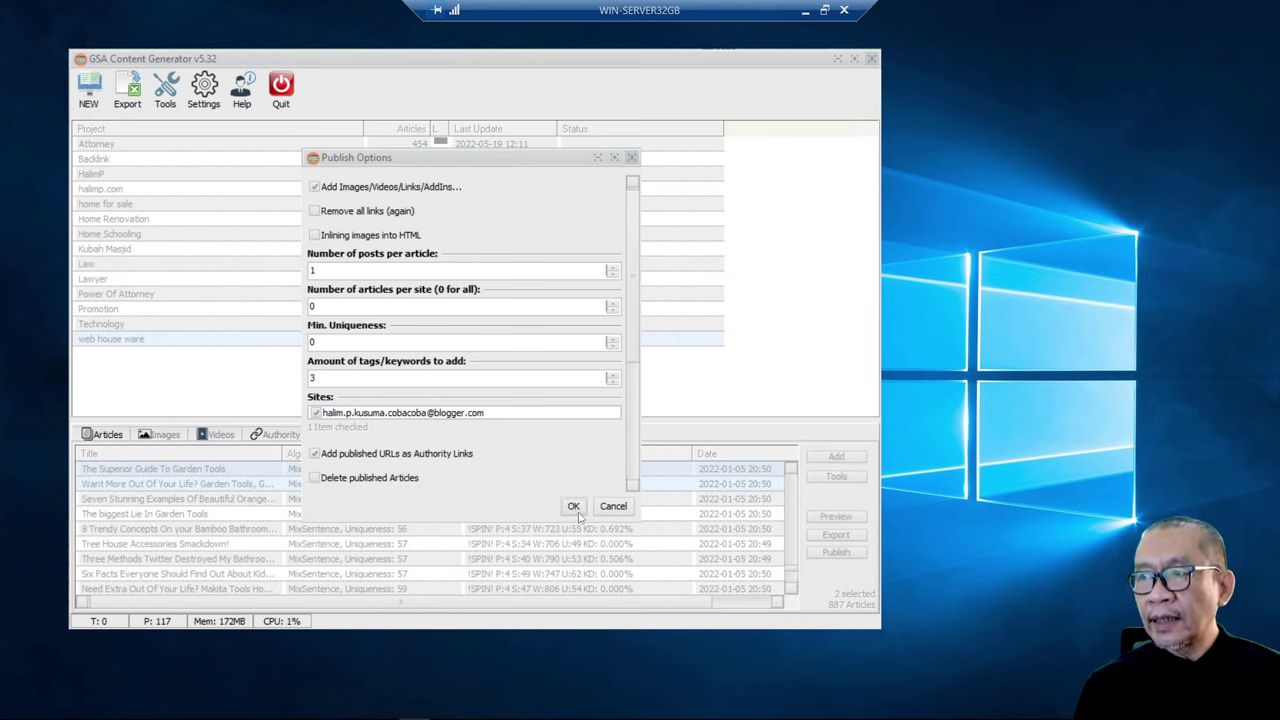
- Publish both articles to the blogger.com address and close the Publishing Results
{"action": "left_click", "coordinate": [573, 507]}
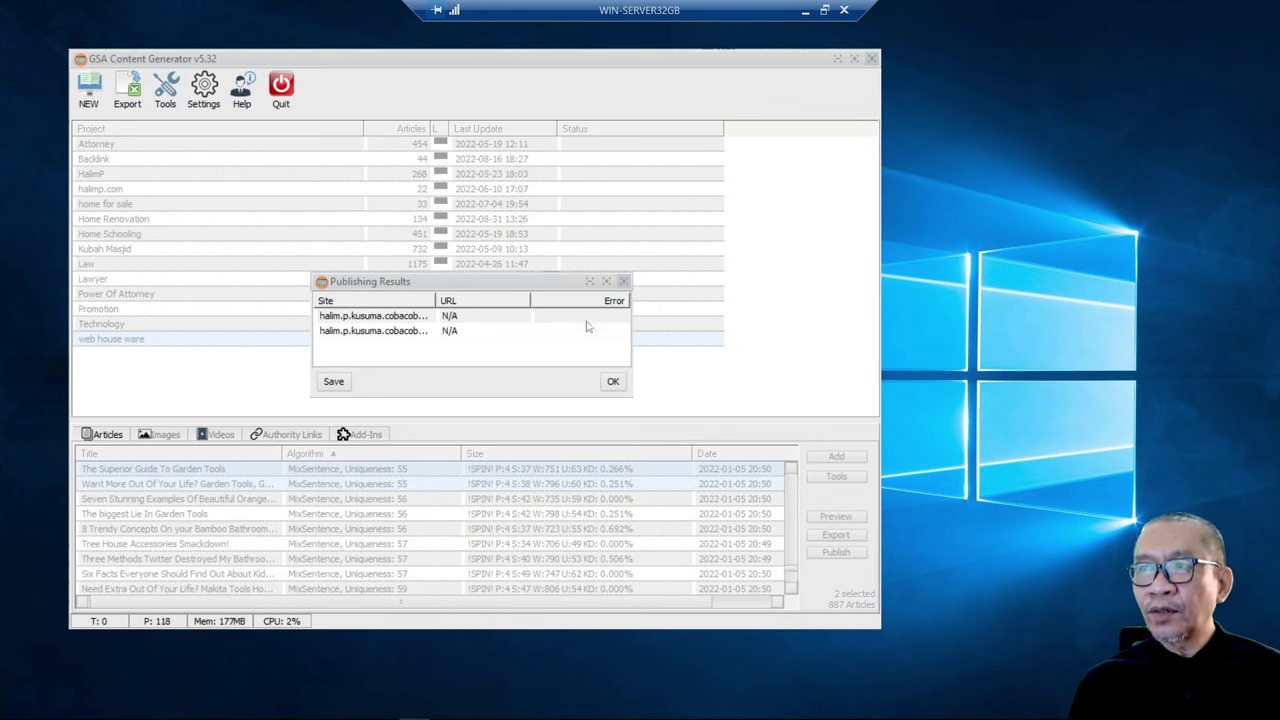
{"action": "left_click", "coordinate": [612, 381]}
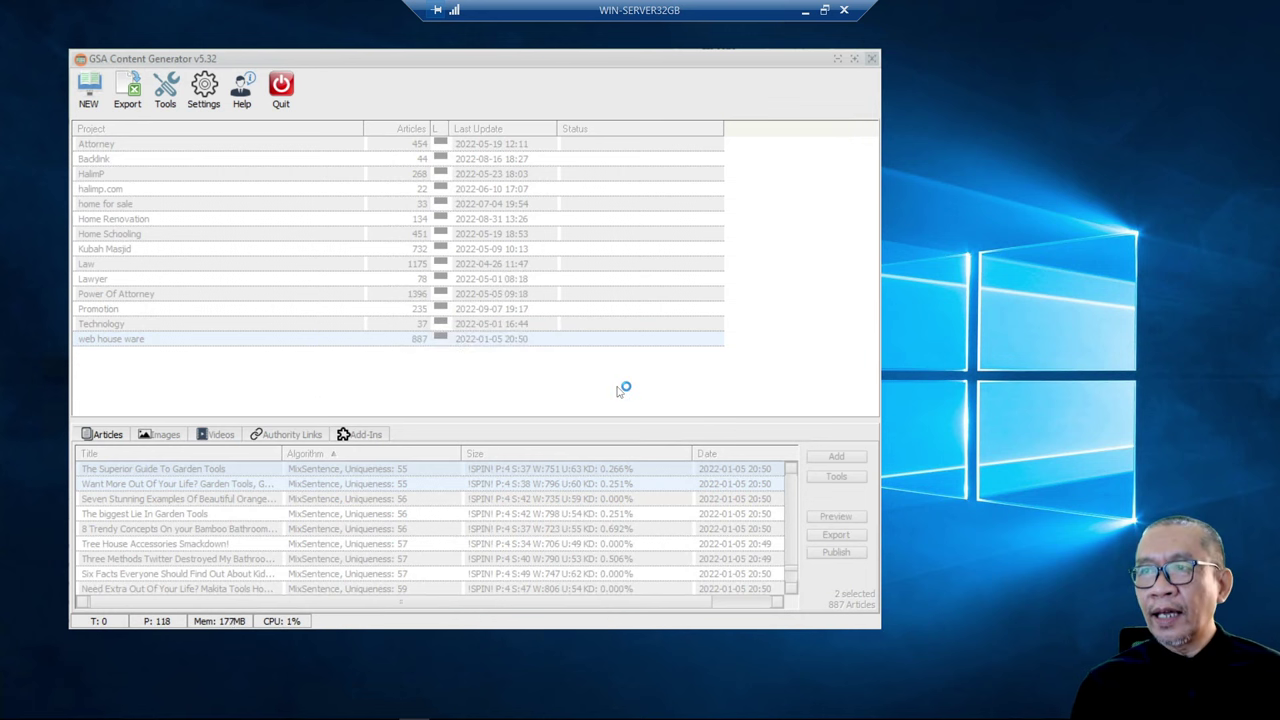
{"action": "left_click", "coordinate": [805, 10]}
- Open Blogger's Postingan list and reload it to show the two new garden-tools posts
{"action": "left_click", "coordinate": [506, 39]}
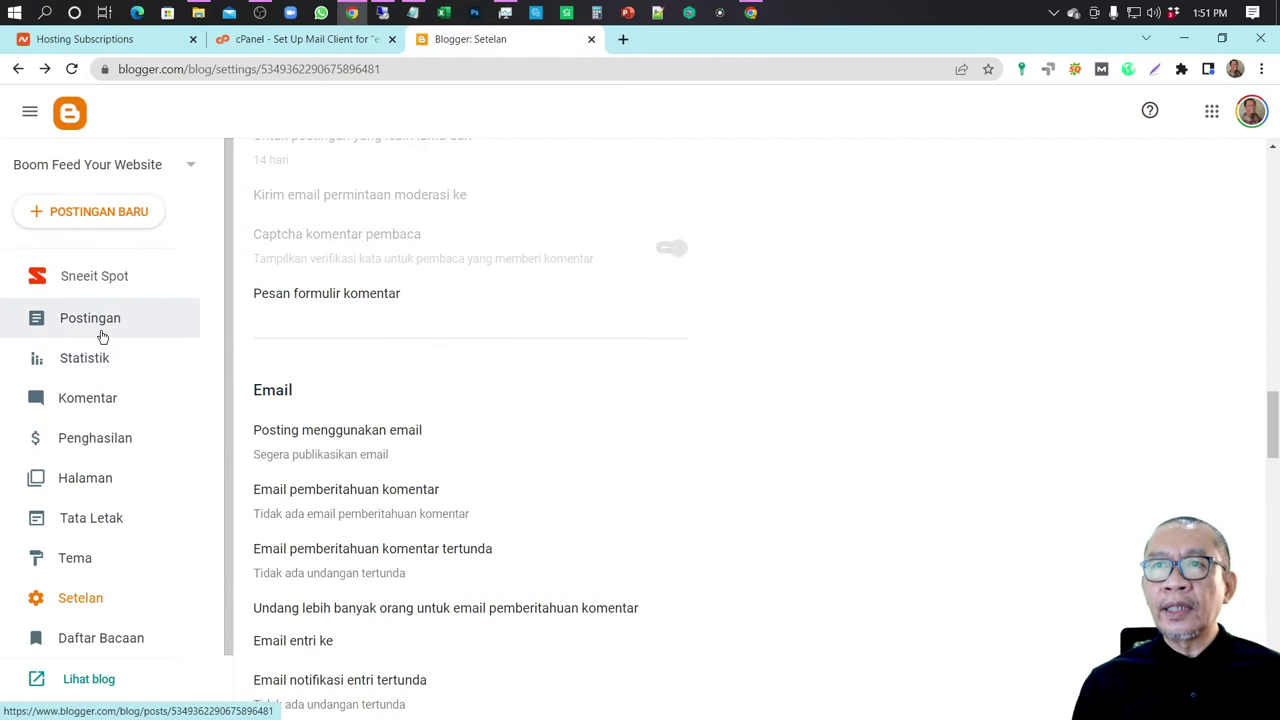
{"action": "left_click", "coordinate": [101, 320]}
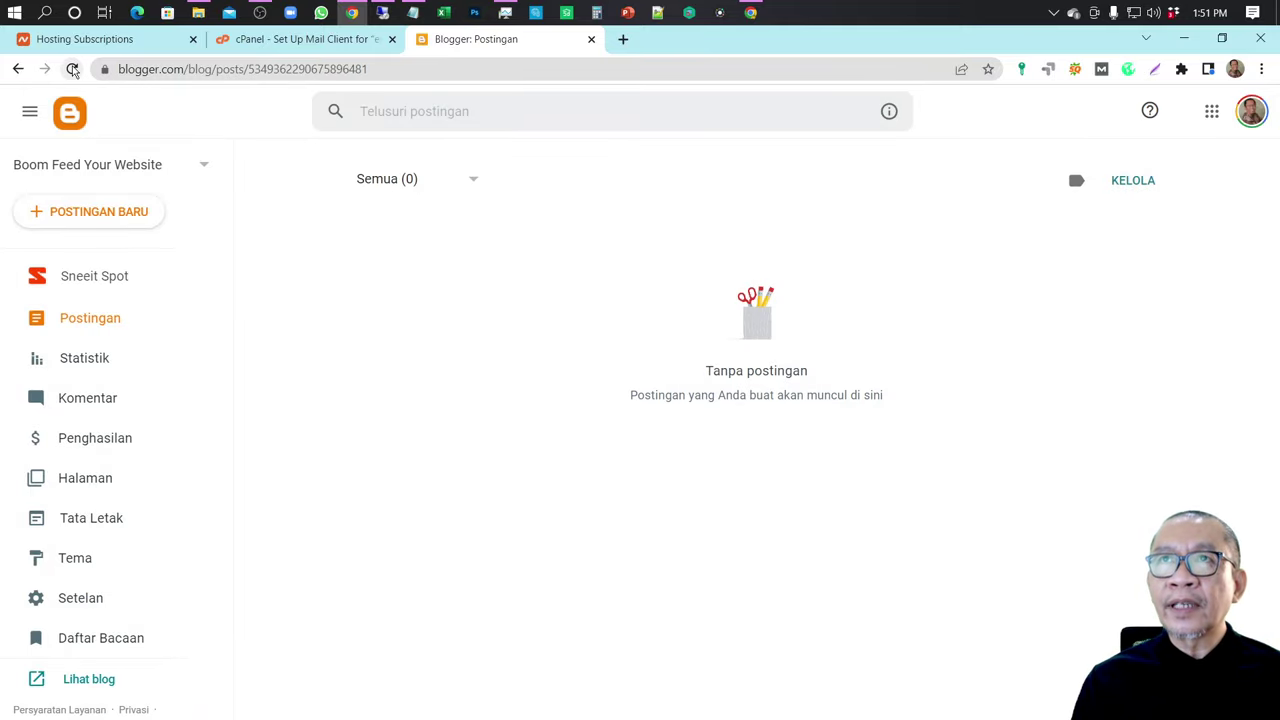
{"action": "left_click", "coordinate": [72, 69]}
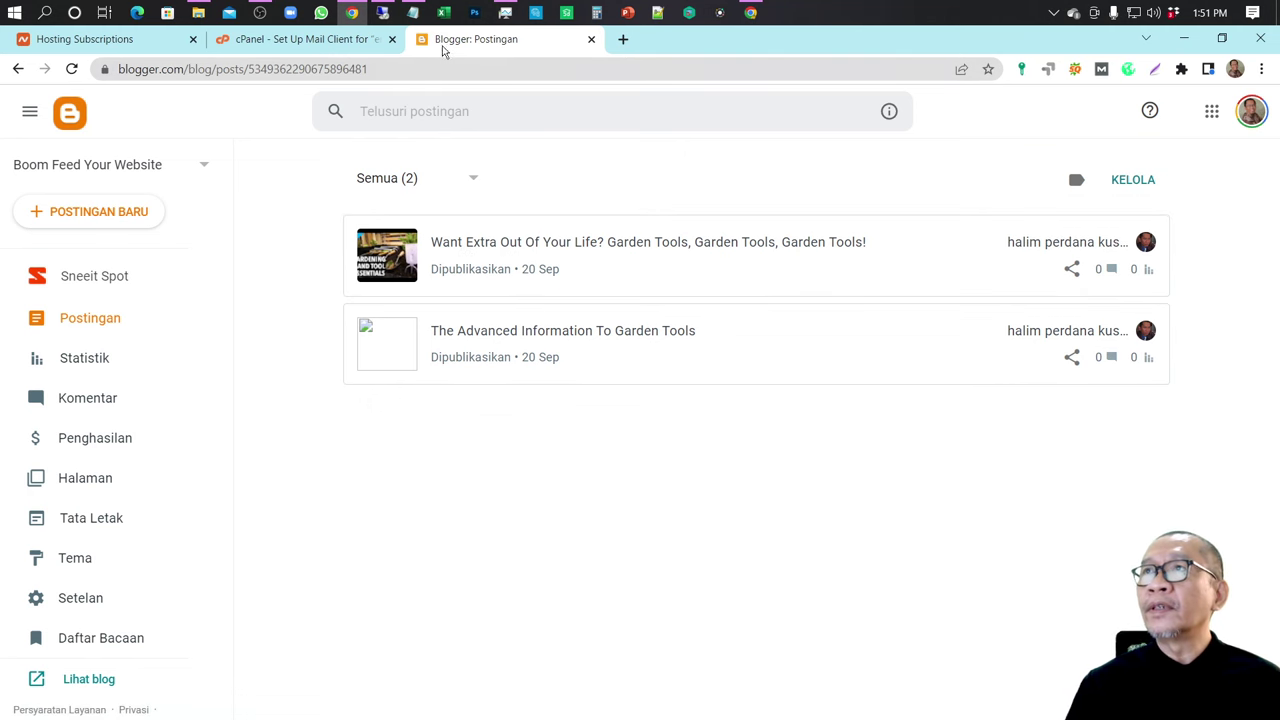
- Open The Advanced Information To Garden Tools post in Blogger's editor, then go back to GSA
{"action": "left_click", "coordinate": [382, 13]}
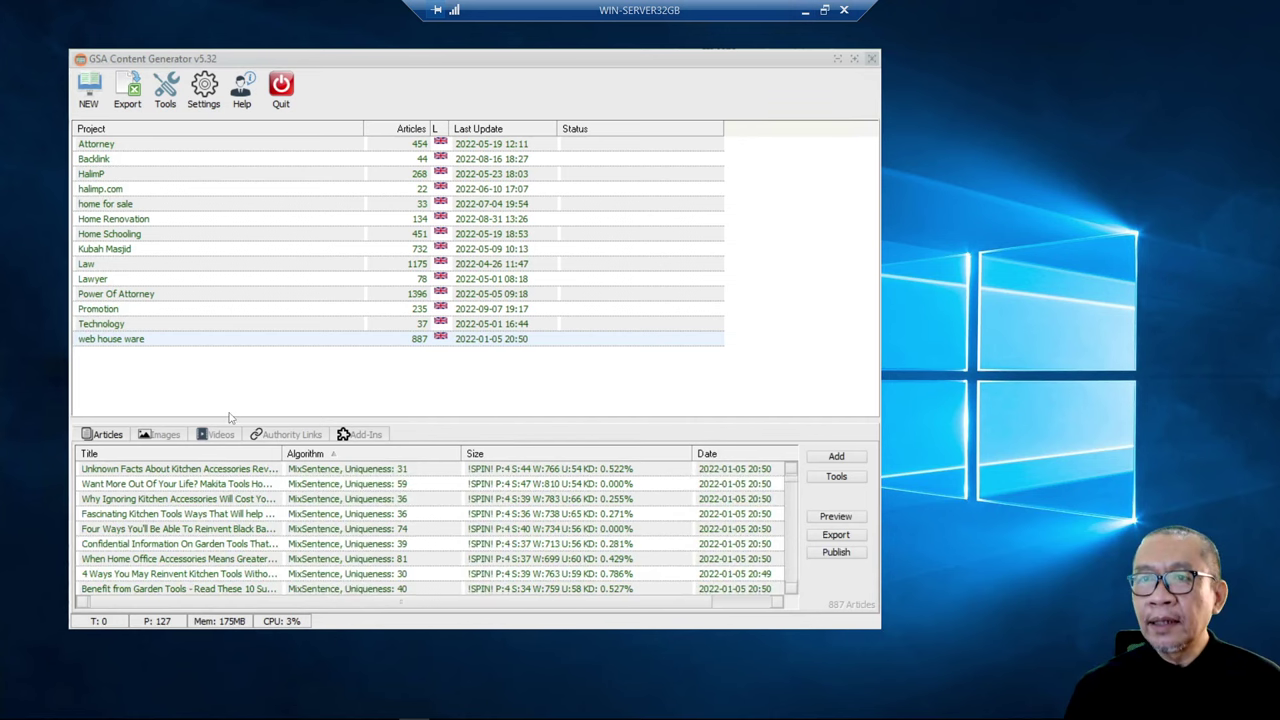
{"action": "left_click", "coordinate": [155, 487]}
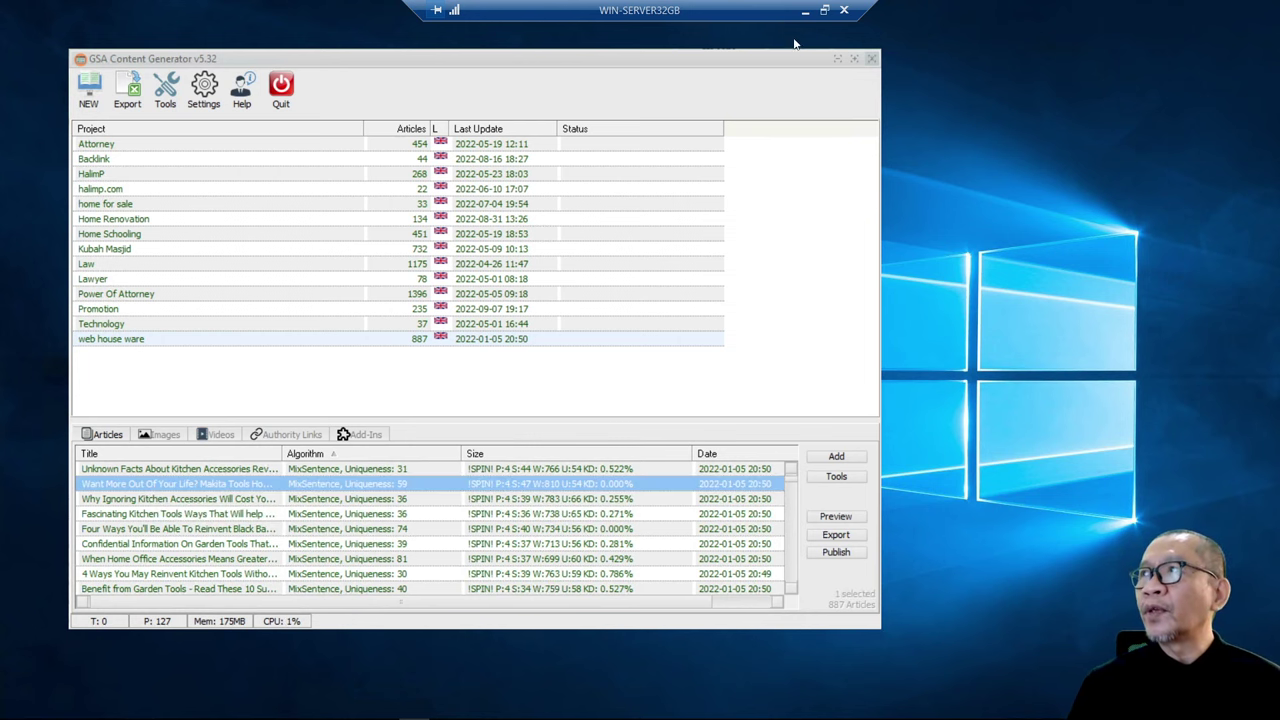
{"action": "left_click", "coordinate": [805, 10]}
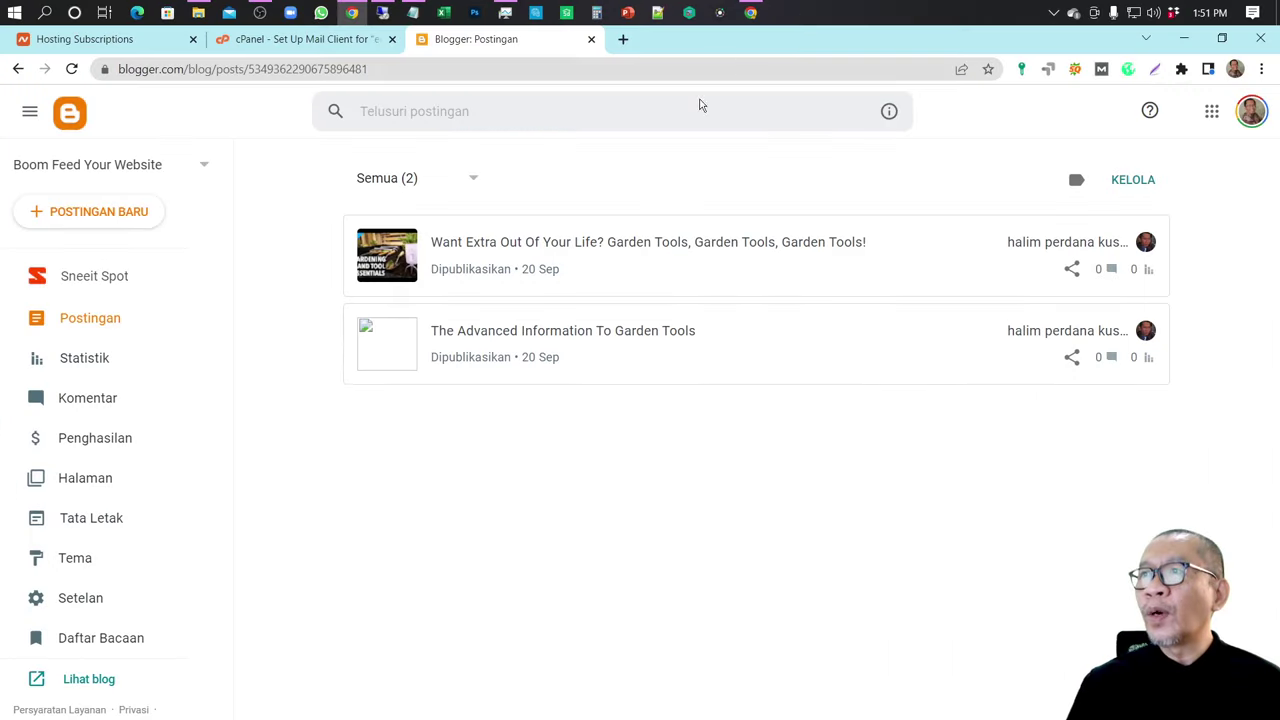
{"action": "left_click", "coordinate": [540, 344]}
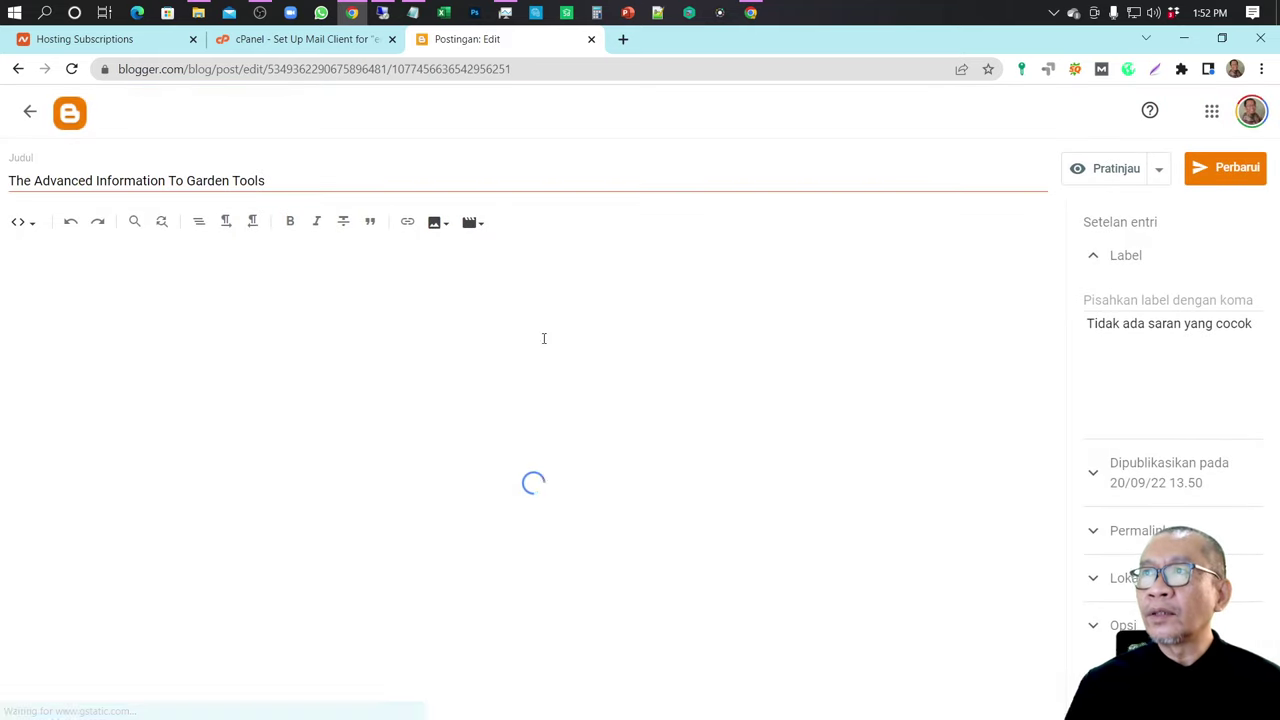
{"action": "left_click", "coordinate": [31, 113]}
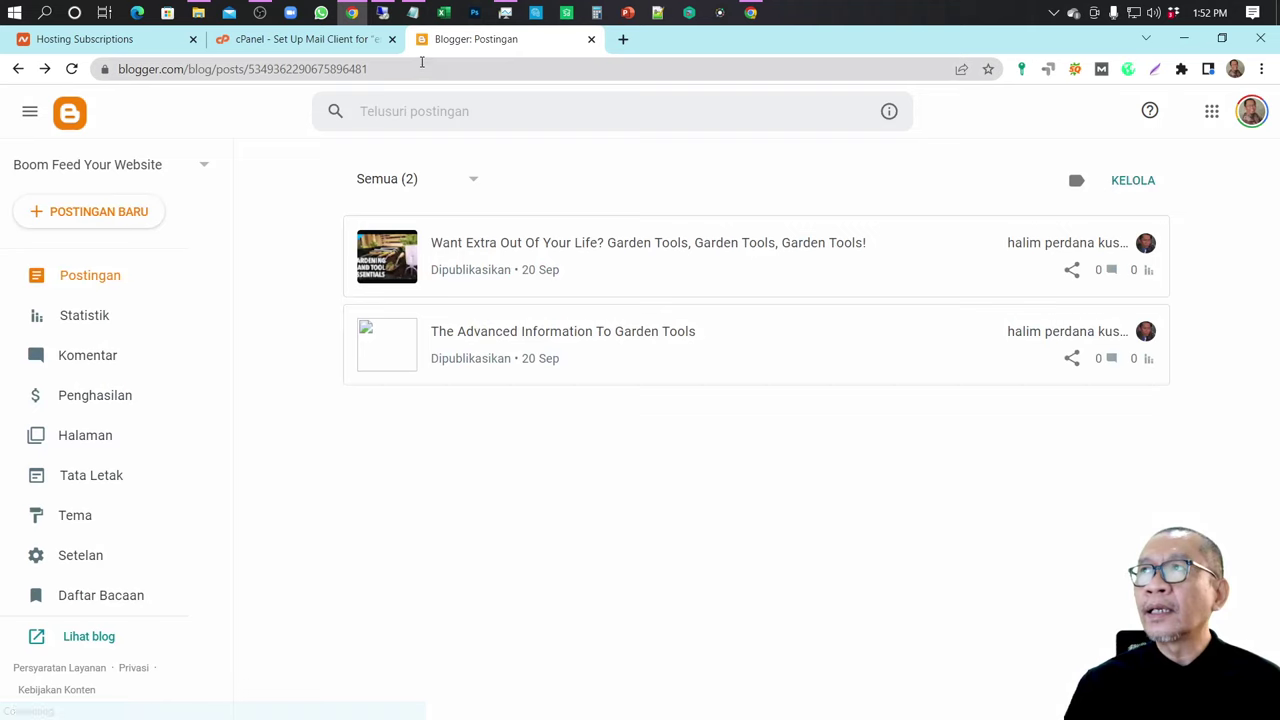
{"action": "left_click", "coordinate": [383, 15]}
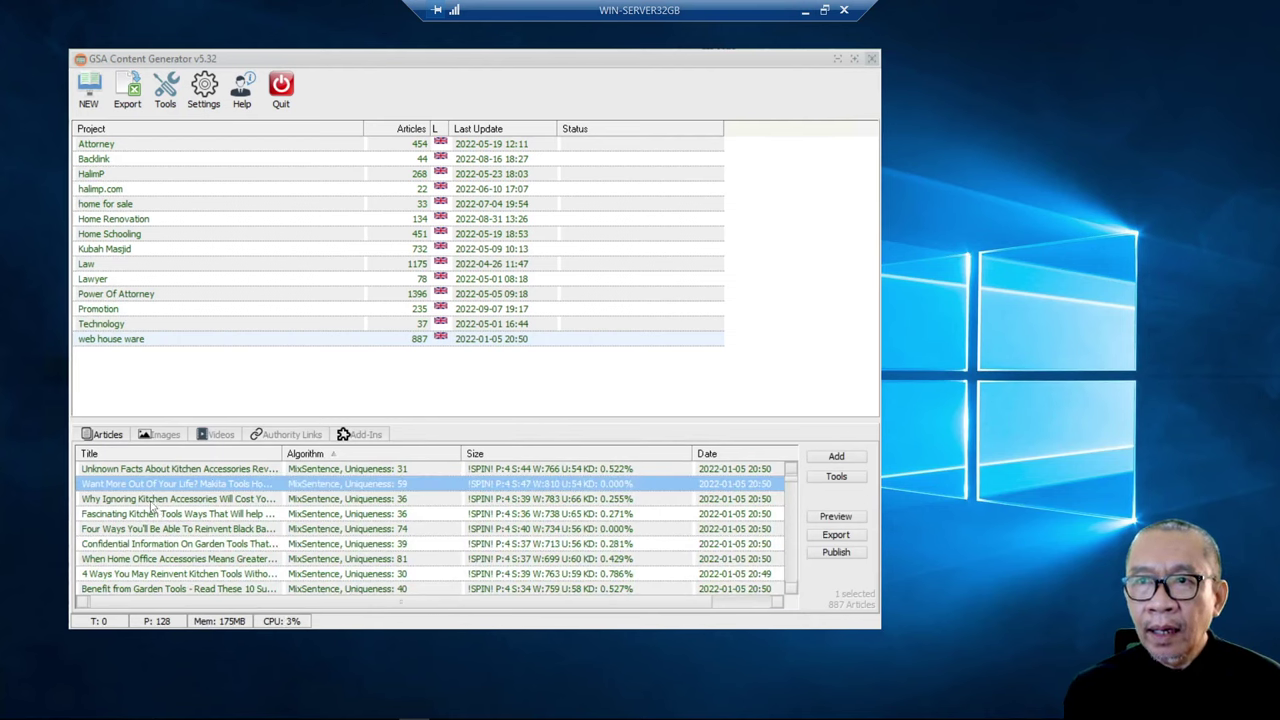
- Sort GSA's articles by Algorithm ascending, select a couple of articles, then return to Blogger
{"action": "left_click", "coordinate": [356, 456]}
{"action": "left_click", "coordinate": [356, 456]}
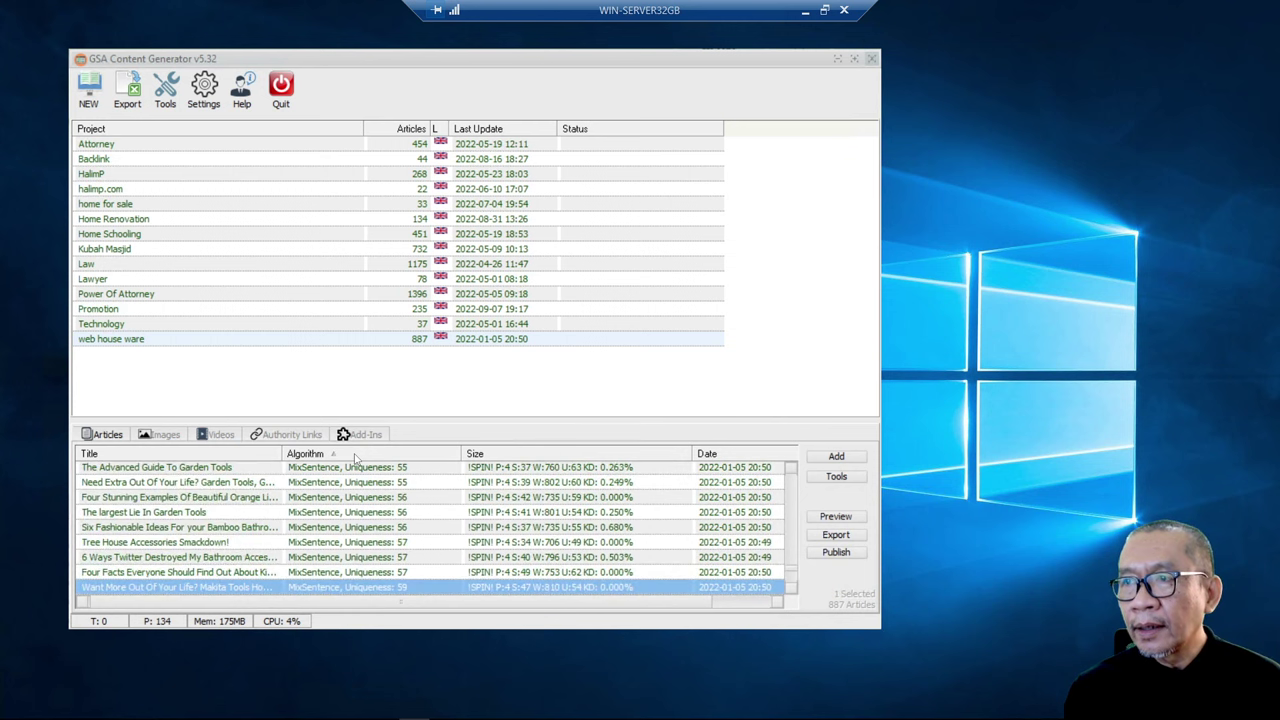
{"action": "left_click", "coordinate": [193, 483]}
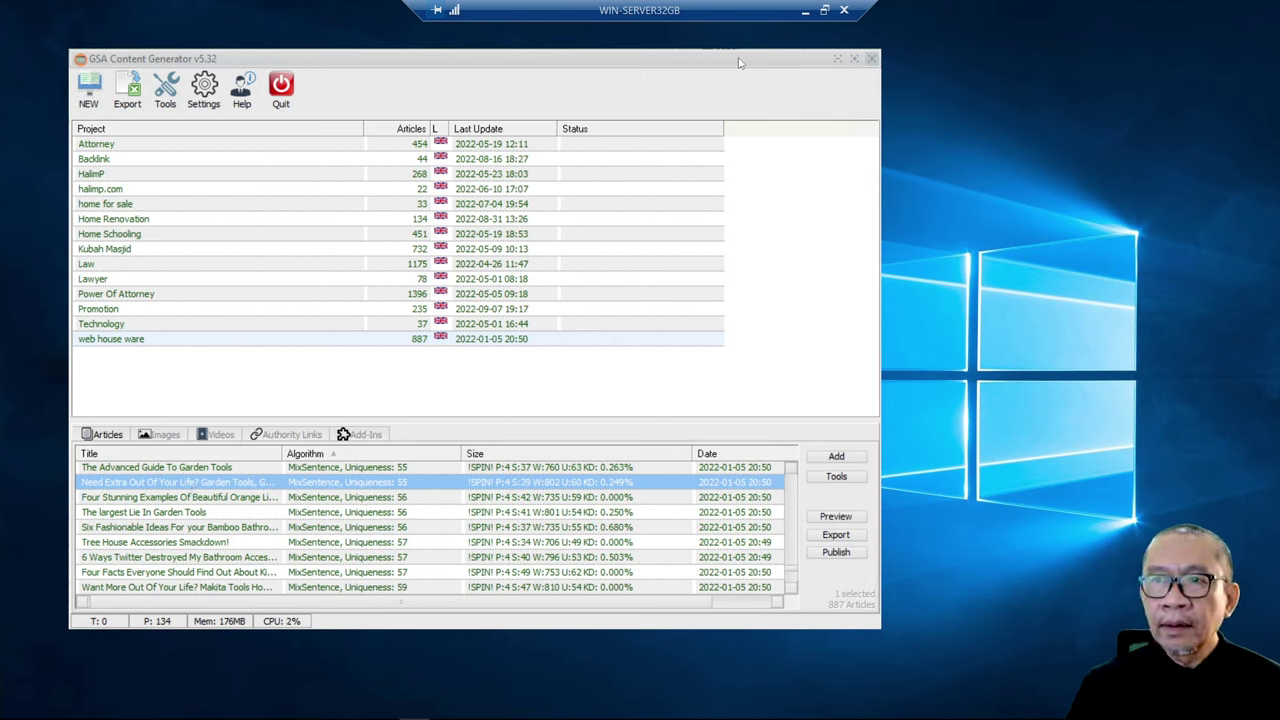
{"action": "left_click", "coordinate": [238, 469]}
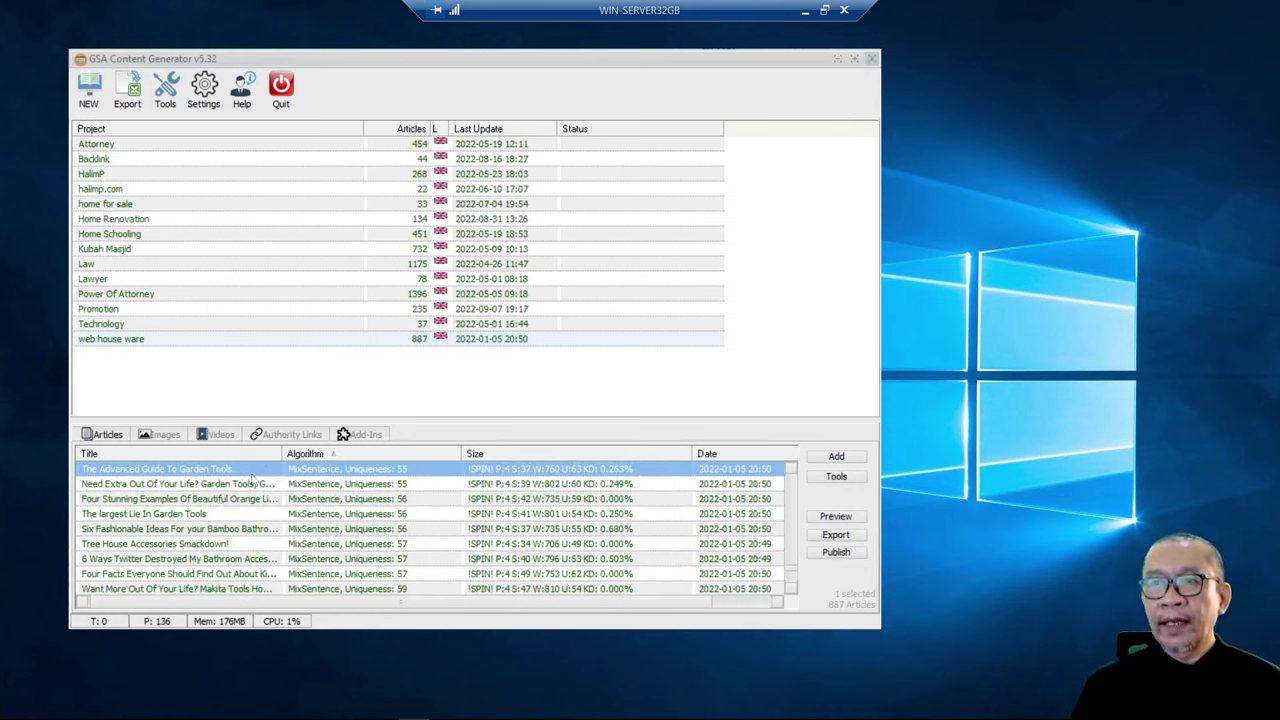
{"action": "left_click", "coordinate": [806, 14]}
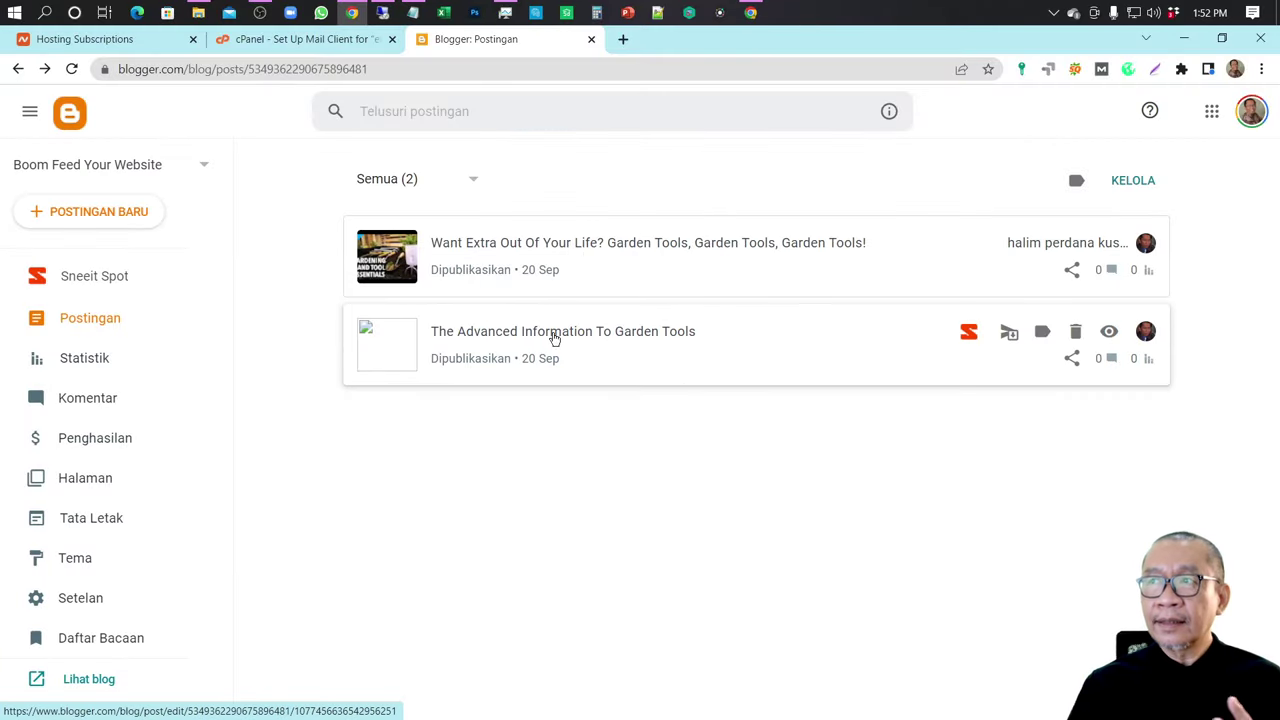
- Open the live Boom Feed Your Website blog and scroll through both garden-tools posts
{"action": "left_click", "coordinate": [89, 679]}
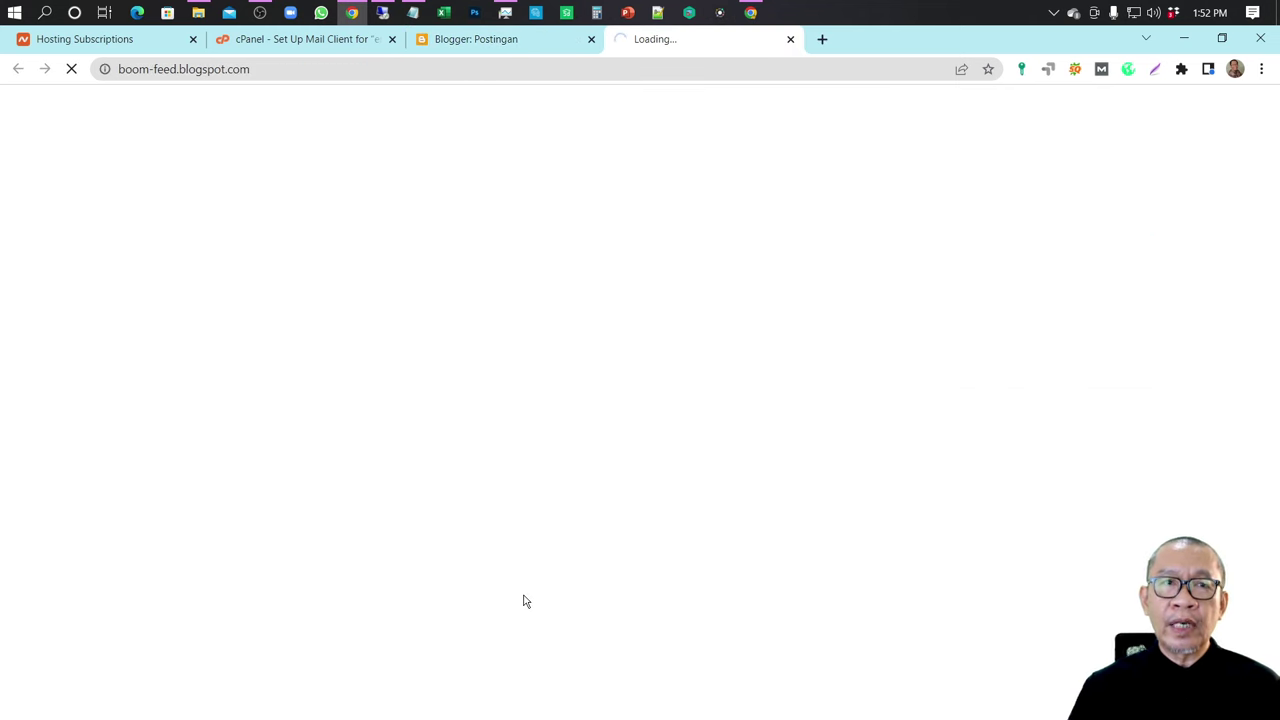
{"action": "scroll", "coordinate": [523, 600], "scroll_direction": "down", "scroll_amount": 4}
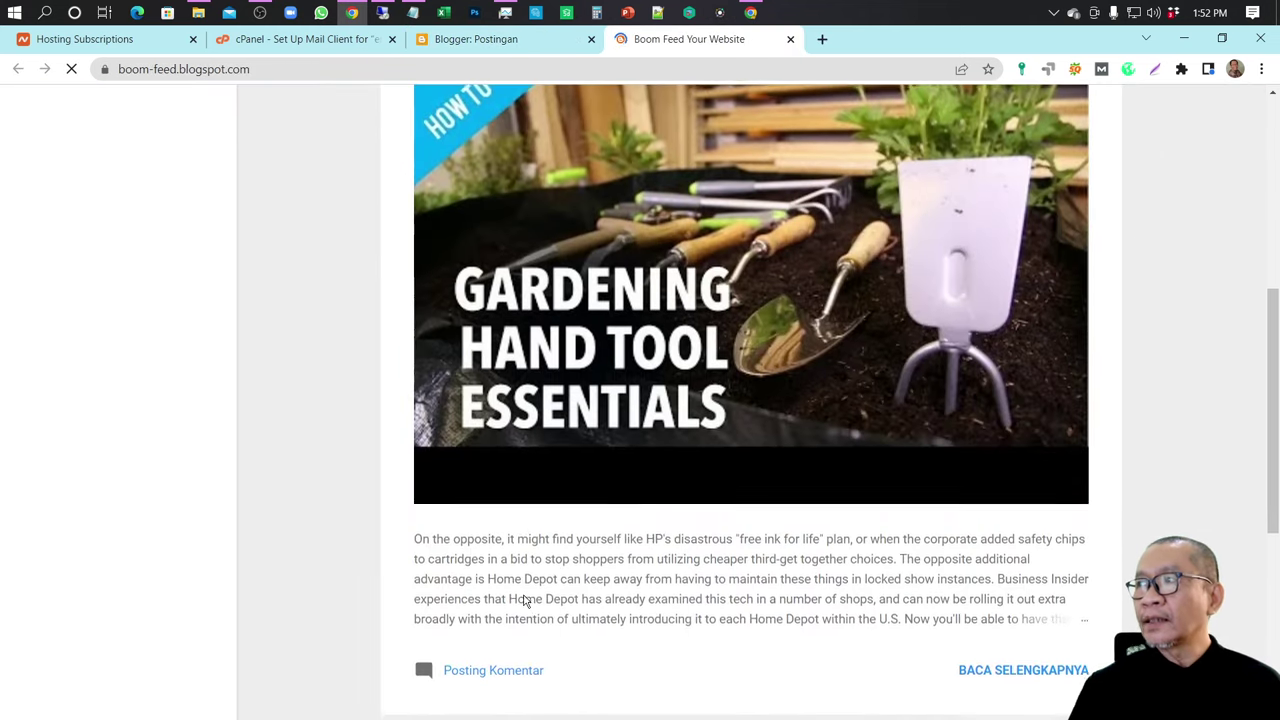
{"action": "scroll", "coordinate": [968, 292], "scroll_direction": "down", "scroll_amount": 4}
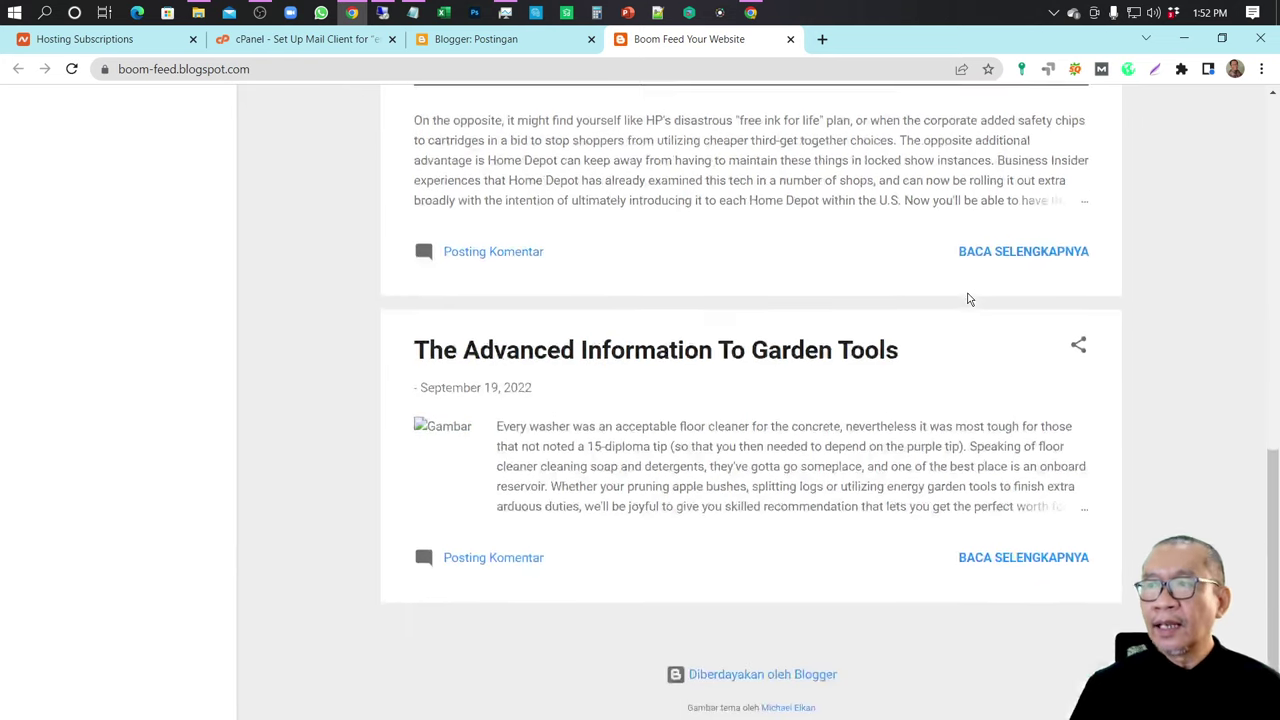
{"action": "scroll", "coordinate": [968, 299], "scroll_direction": "up", "scroll_amount": 8}
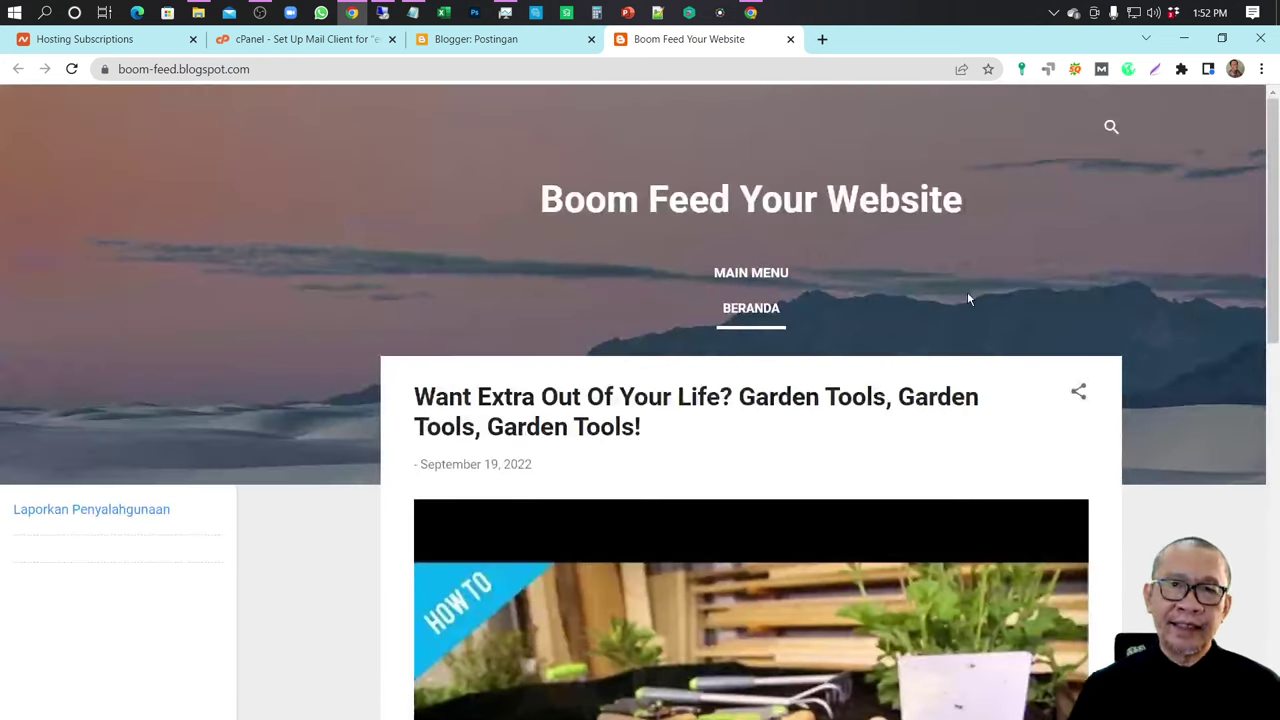